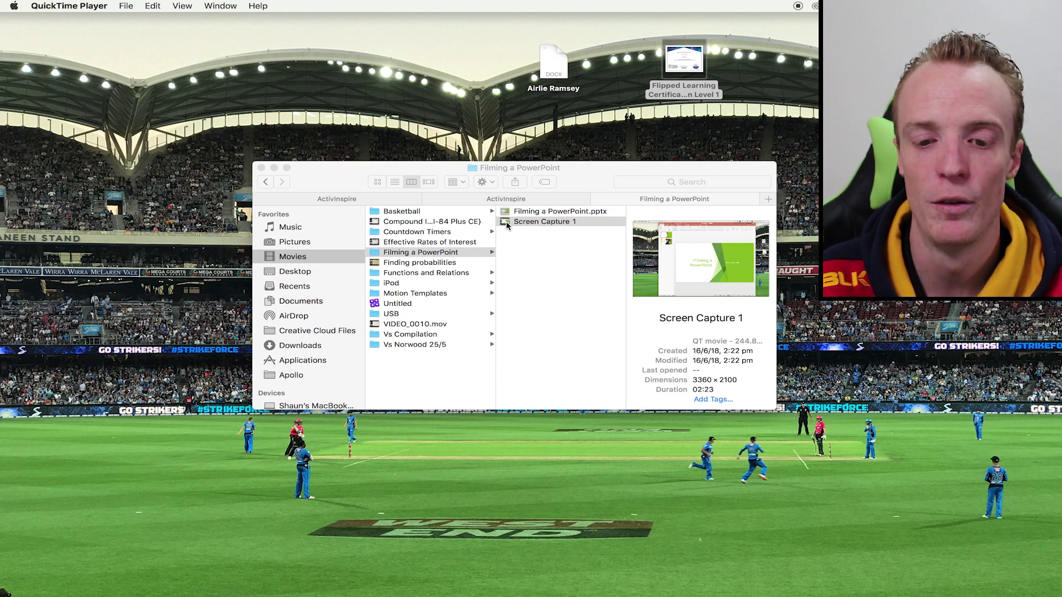
Open the Screen Capture 1 movie from the Filming a PowerPoint folder and skim through its recording
left_click(506, 221)
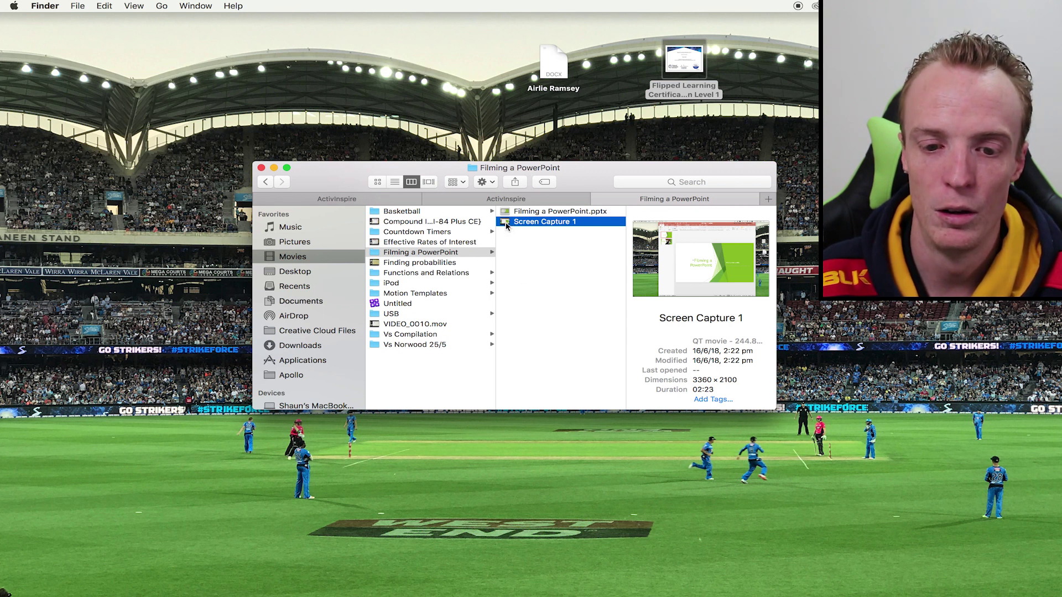
double_click(506, 222)
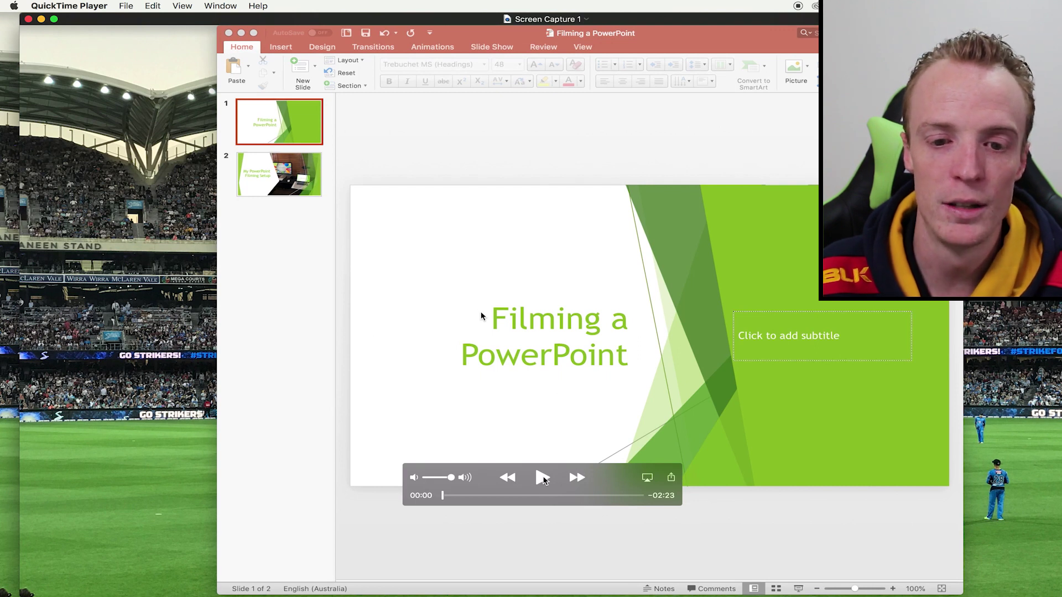
left_click(503, 496)
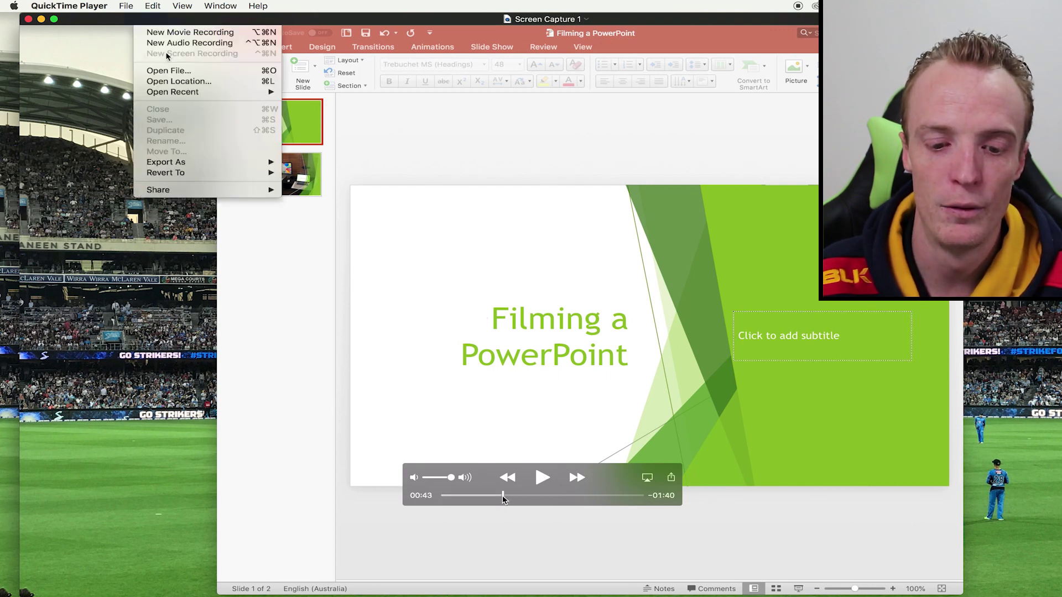
left_click(581, 497)
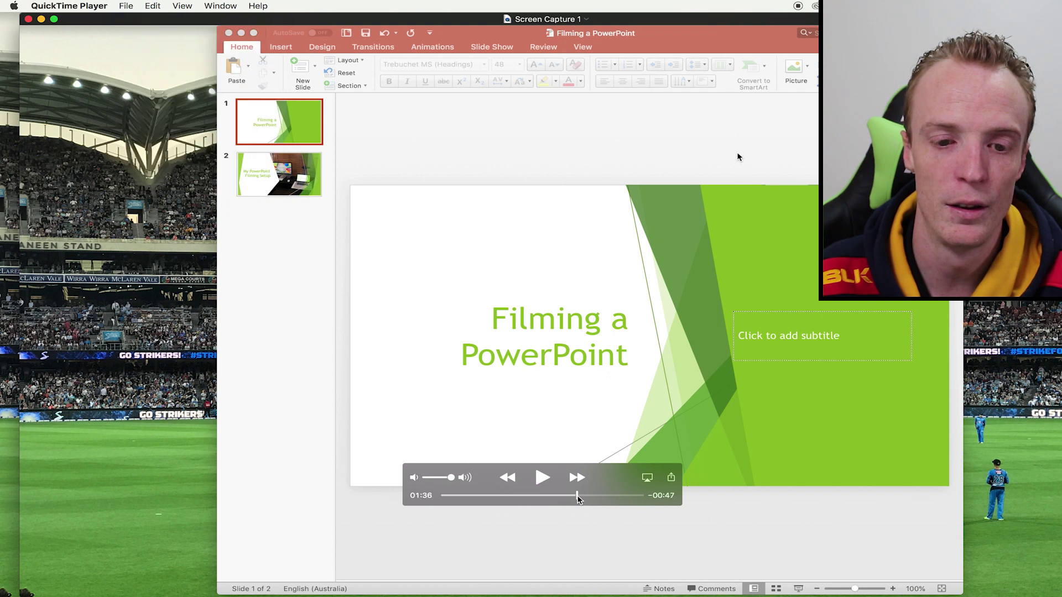
left_click(538, 496)
left_click(619, 496)
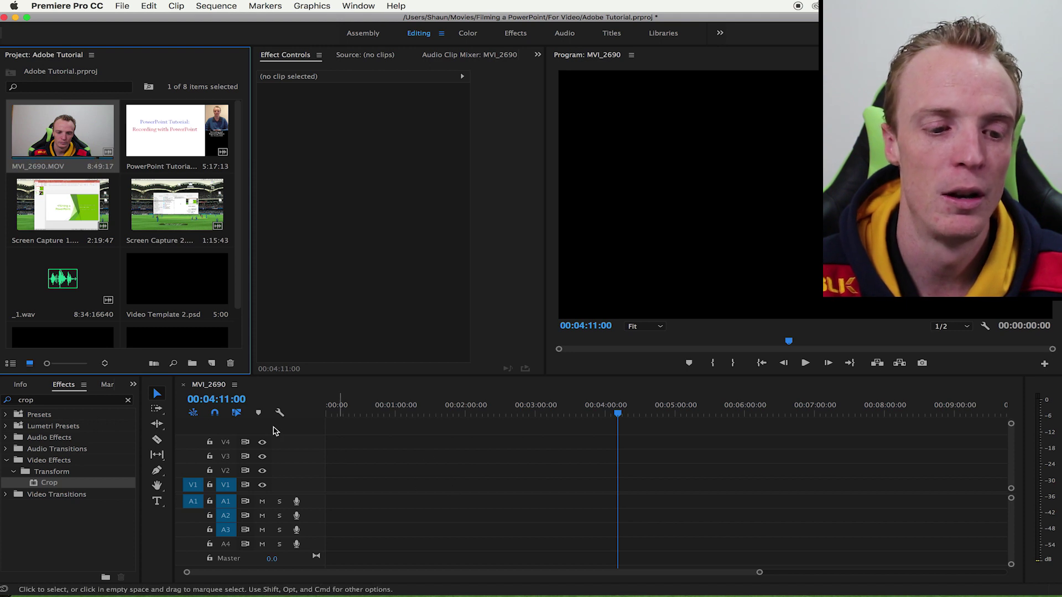
Place MVI_2690.MOV on V4, Screen Capture 1 on V3, Screen Capture 2 on V2 and _1.wav on A1 at the sequence start
left_click_drag(97, 135, 332, 444)
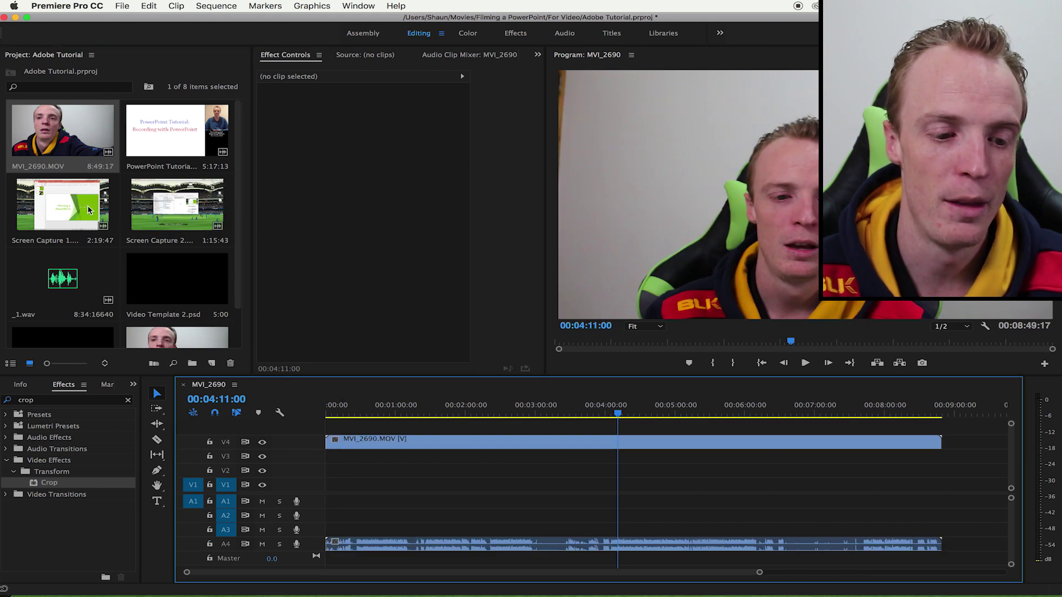
left_click_drag(61, 210, 332, 458)
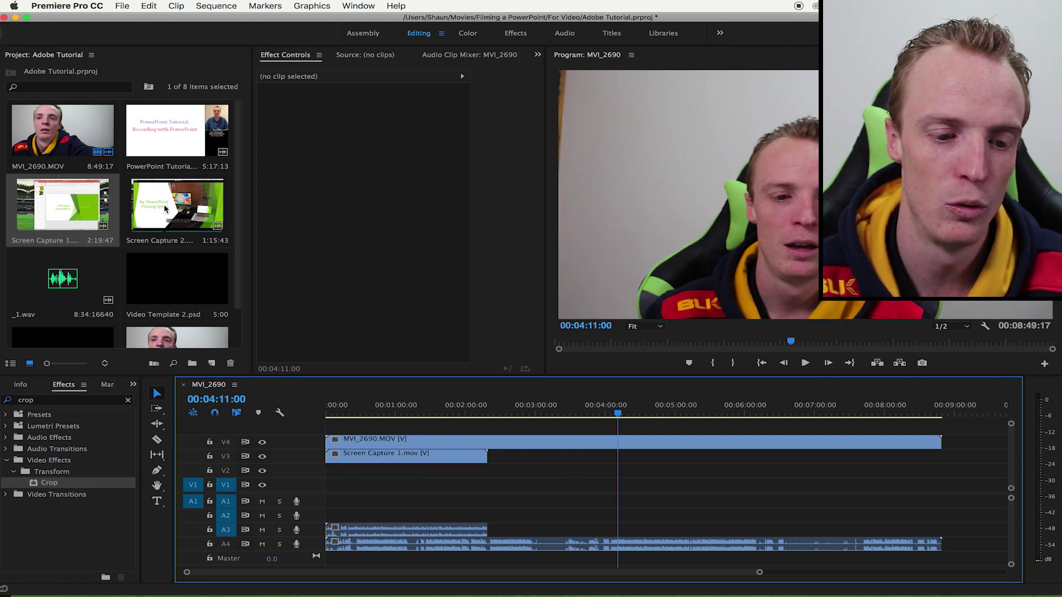
left_click_drag(163, 203, 331, 471)
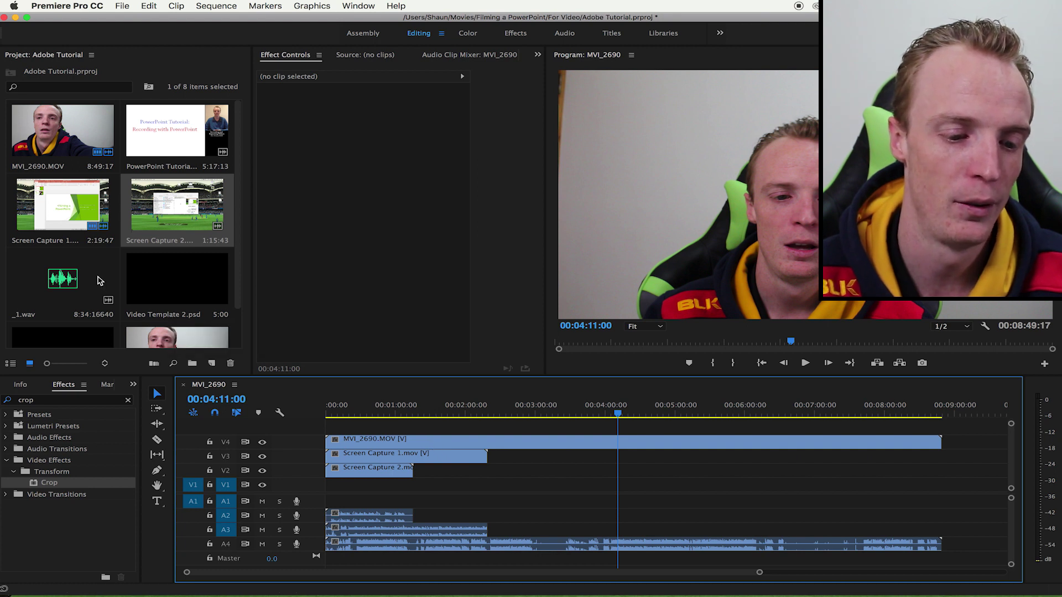
mouse_move(98, 279)
left_mouse_down()
mouse_move(330, 532)
mouse_move(327, 504)
left_mouse_up()
Synchronize all the clips in the sequence by audio, using track channel 1
left_click(403, 504)
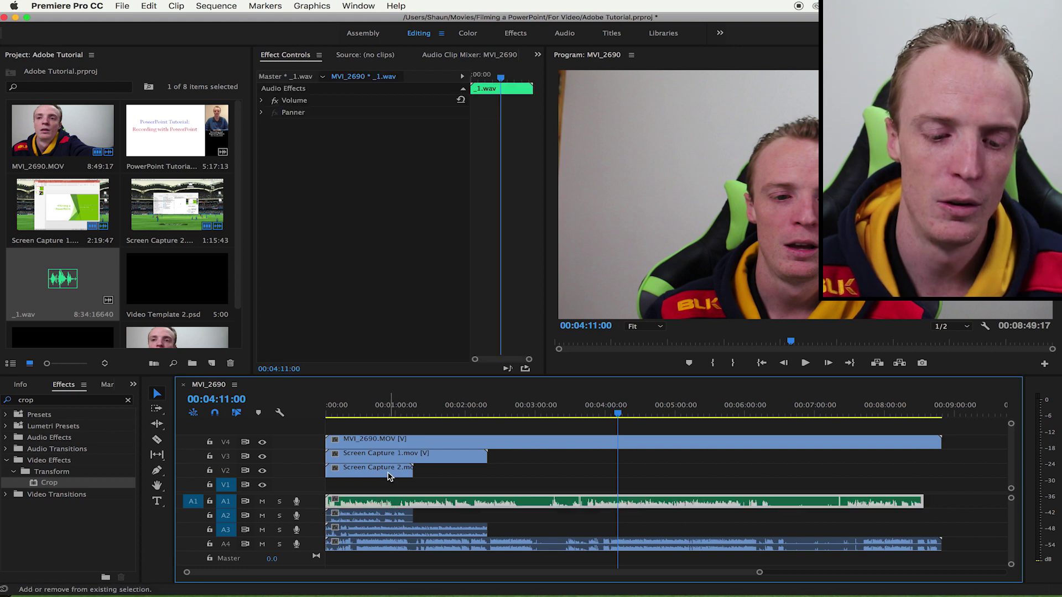
left_click(389, 472, "shift")
left_click(389, 452, "shift")
left_click(397, 441, "shift")
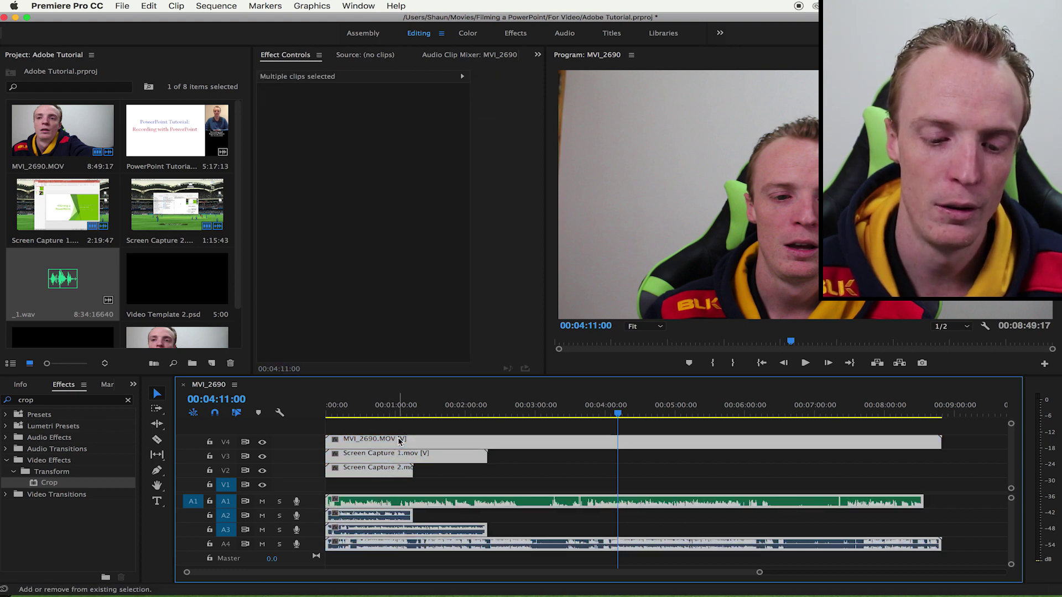
right_click(398, 441)
left_click(467, 295)
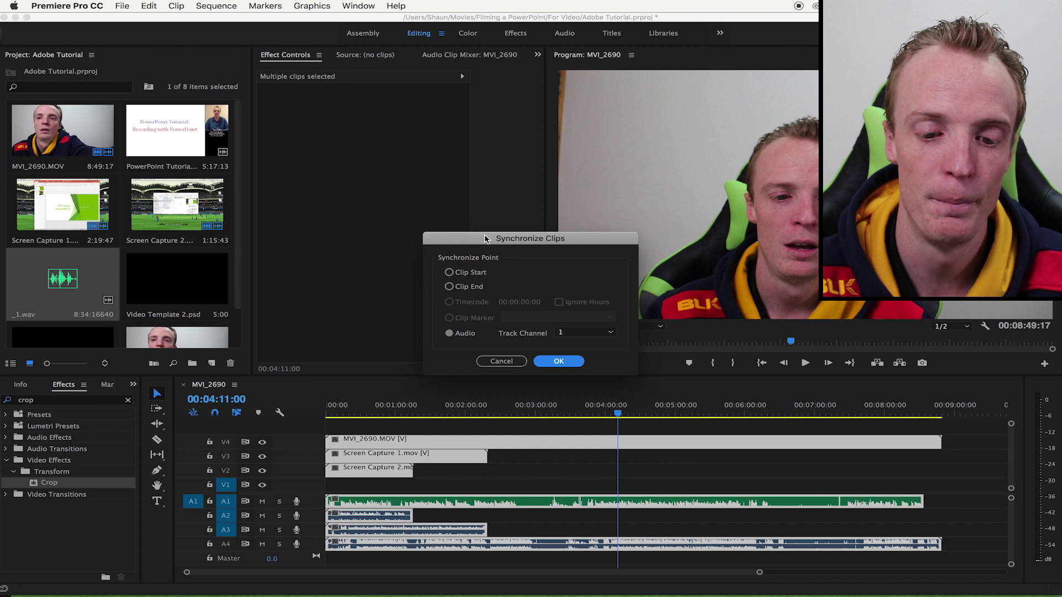
left_click(563, 365)
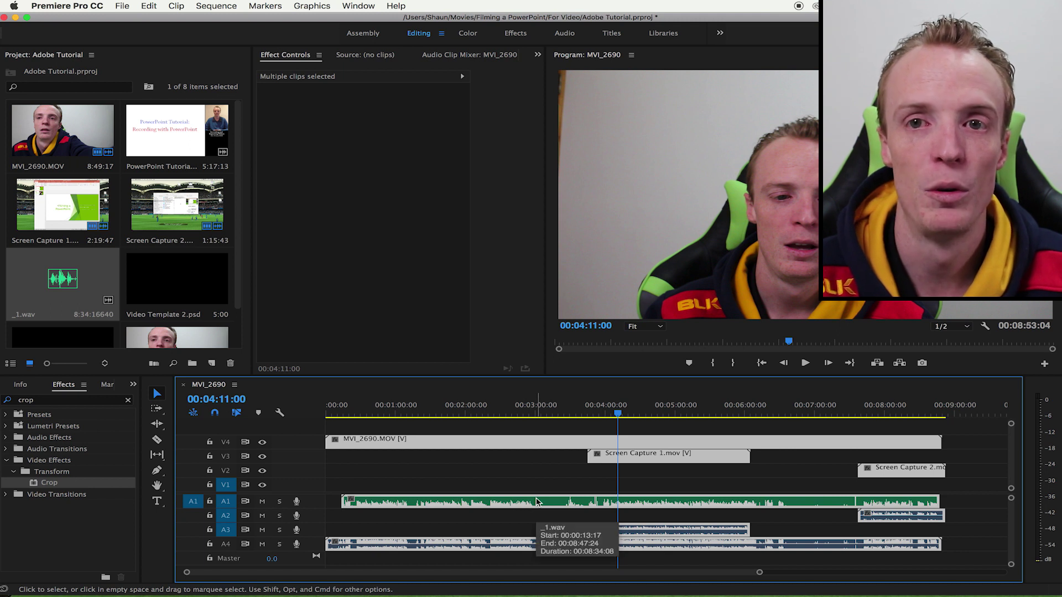
Play the sequence briefly from 00:04:02:16 to check the synchronized clips
left_click(608, 410)
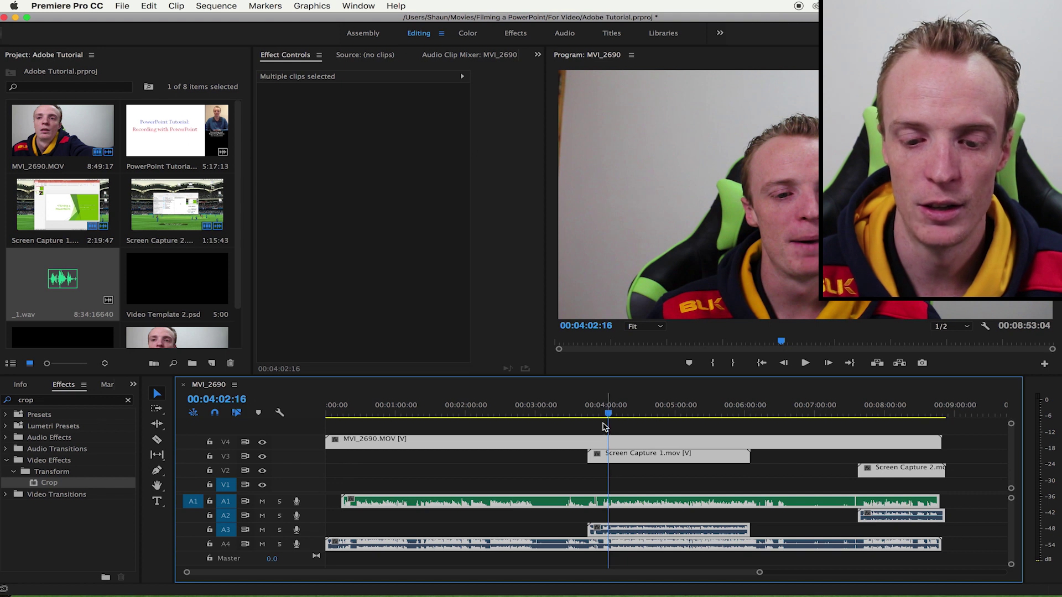
key("space")
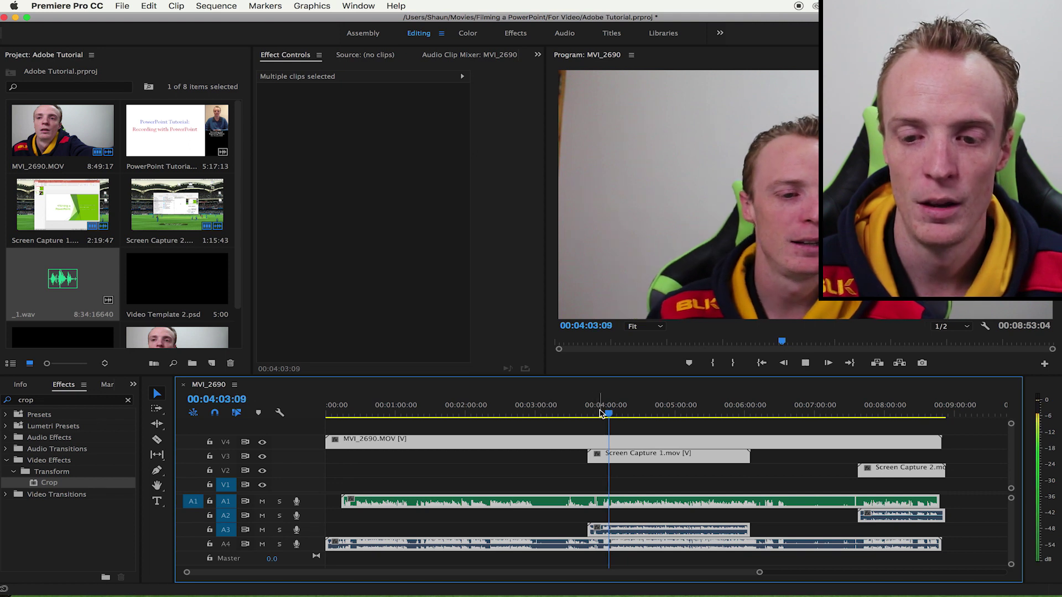
key("space")
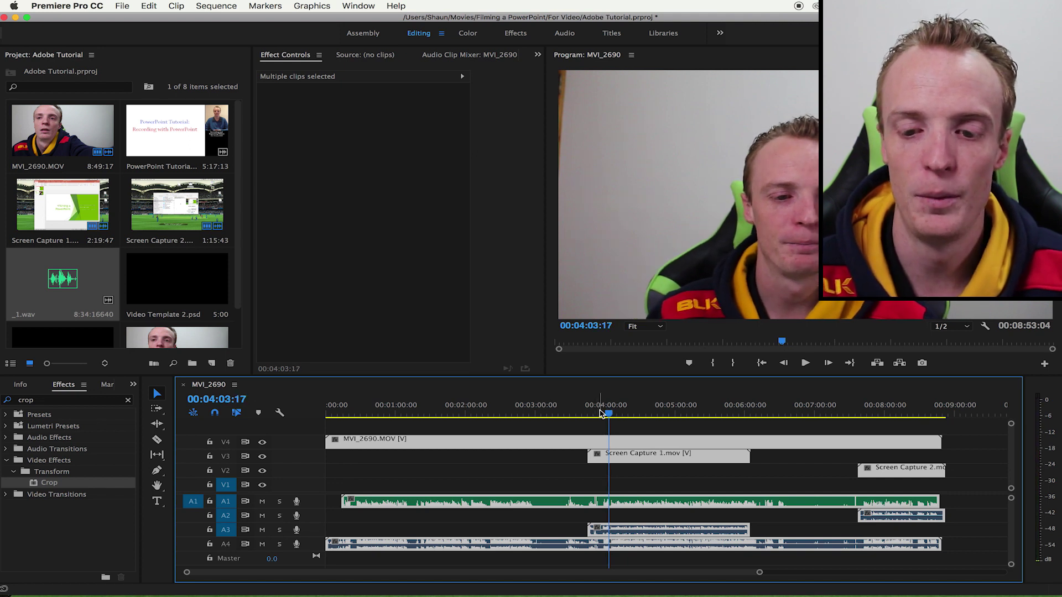
Unlink the clips' video and audio, and delete the camera and screen capture audio from A2, A3 and A4
right_click(643, 458)
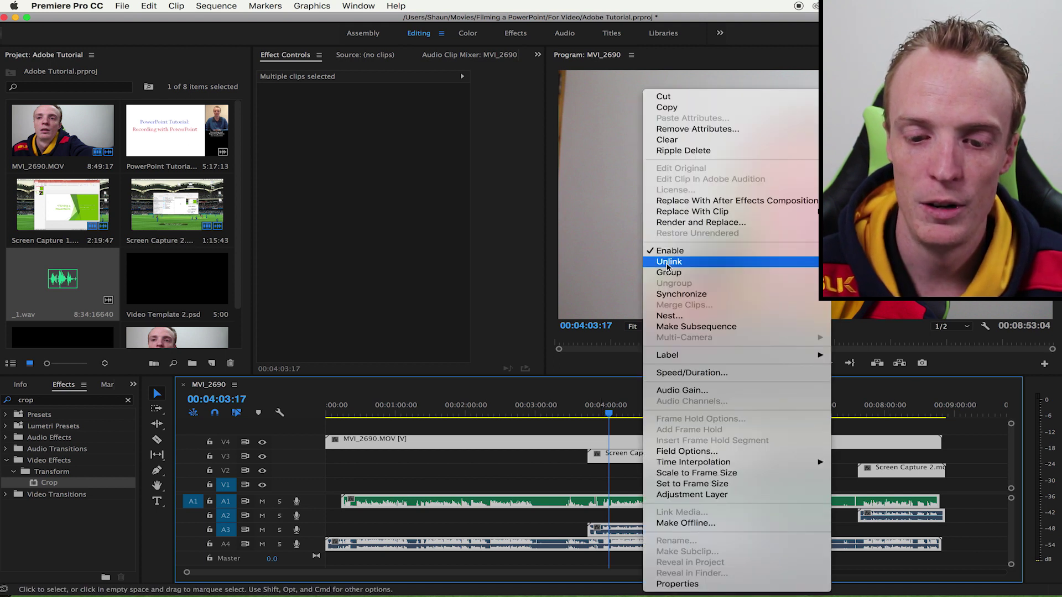
left_click(667, 262)
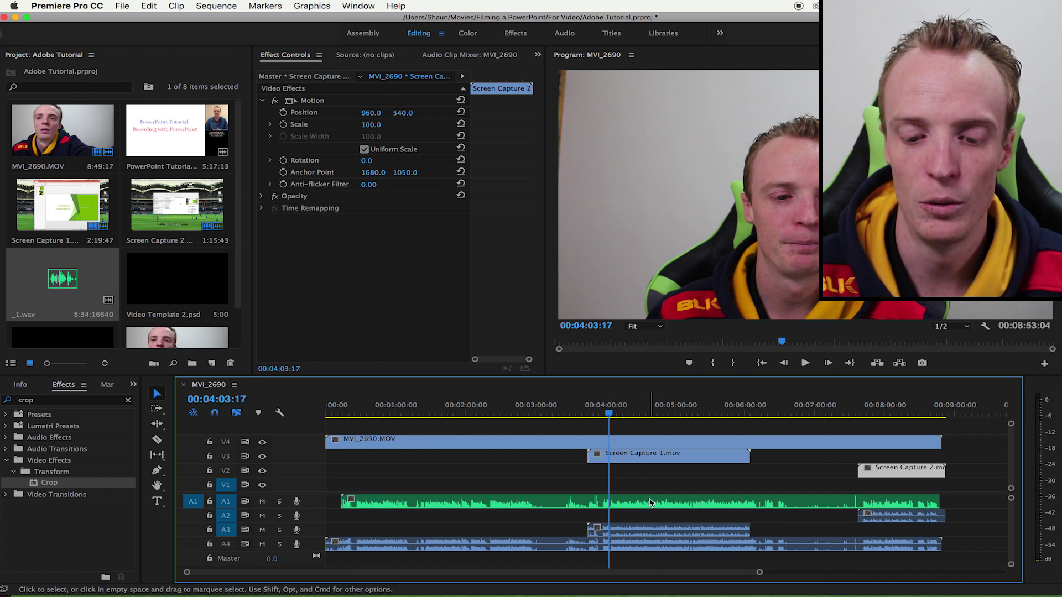
left_click(641, 531)
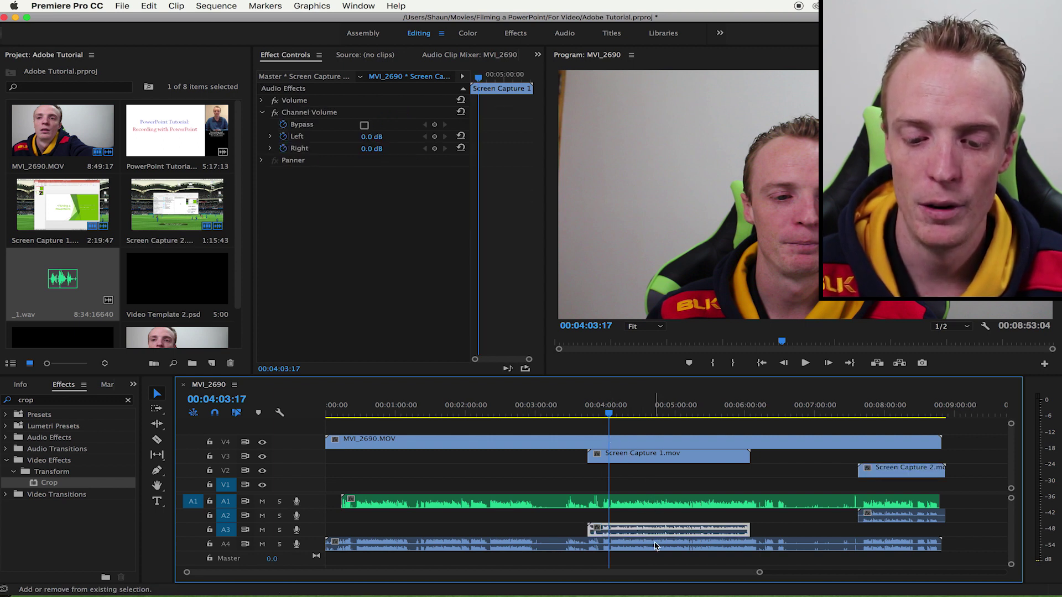
left_click(655, 546, "shift")
left_click(915, 517, "shift")
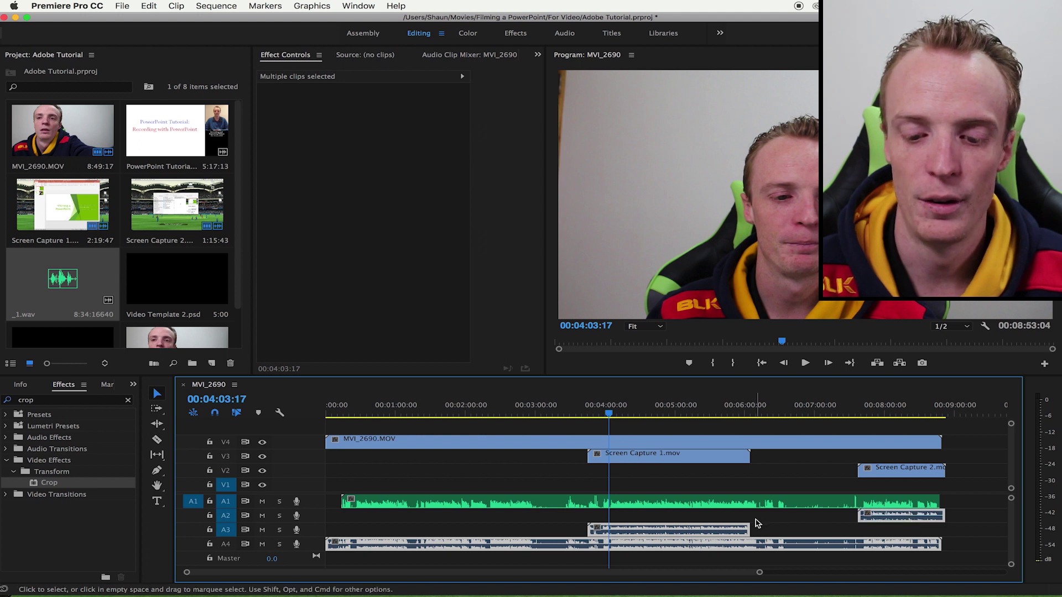
key("Delete")
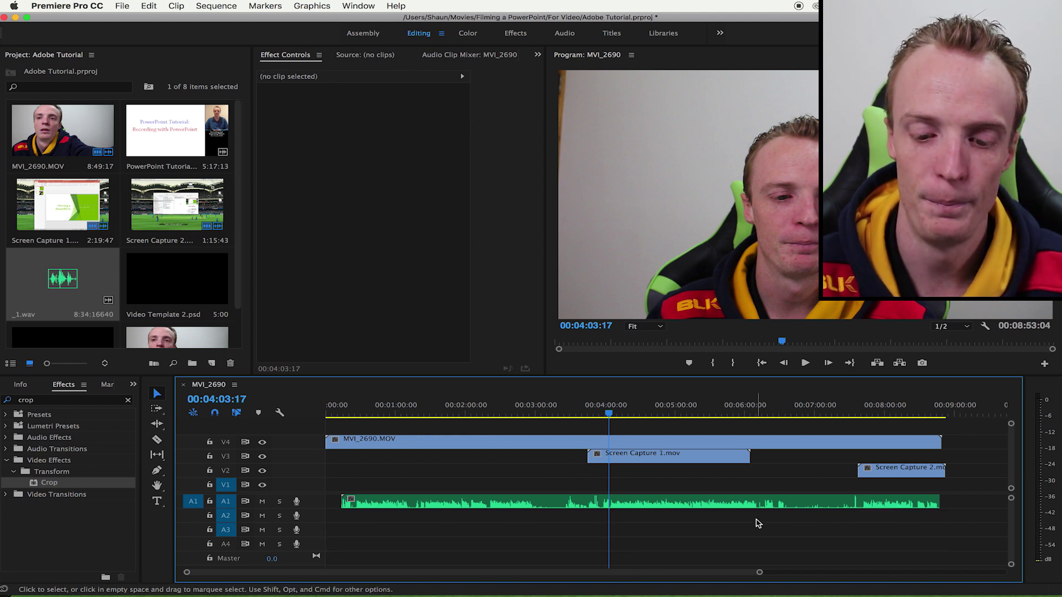
Link the three video clips with the _1.wav audio and move the linked video clips down one track
left_click(670, 504)
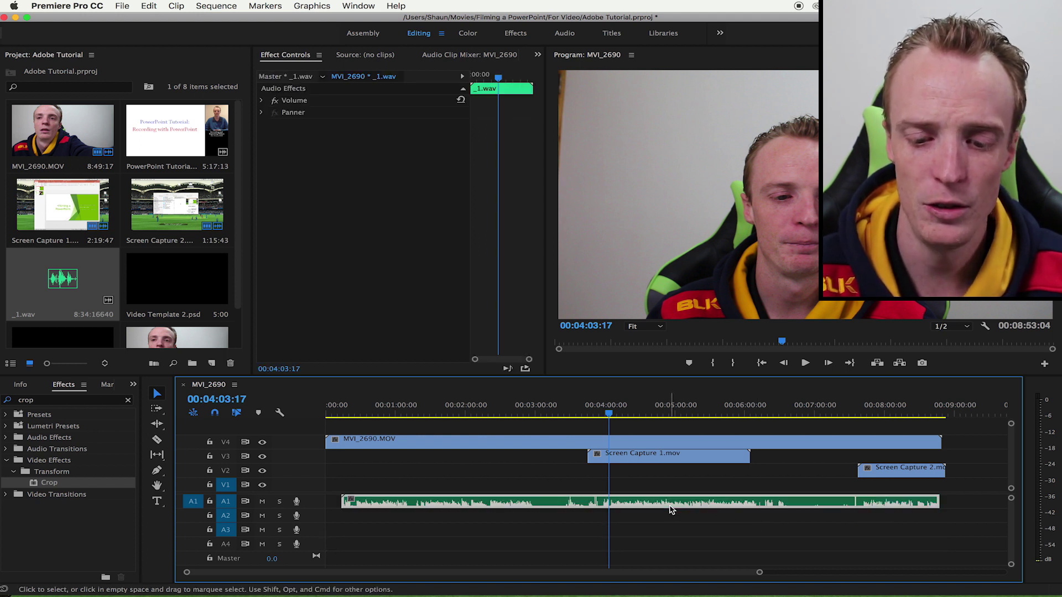
left_click(672, 455, "shift")
left_click(673, 443, "shift")
left_click(896, 471, "shift")
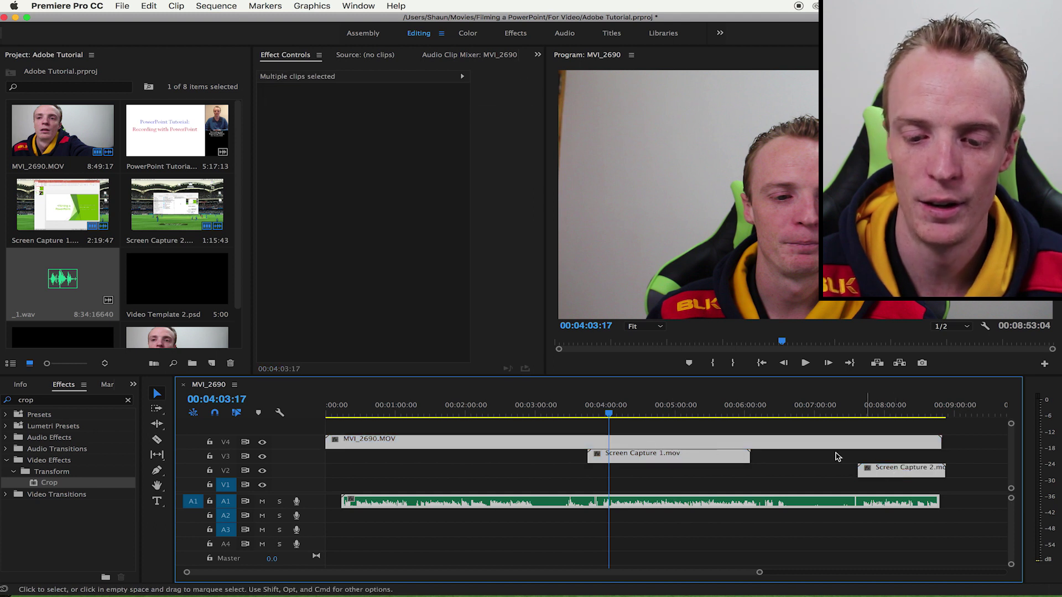
right_click(784, 448)
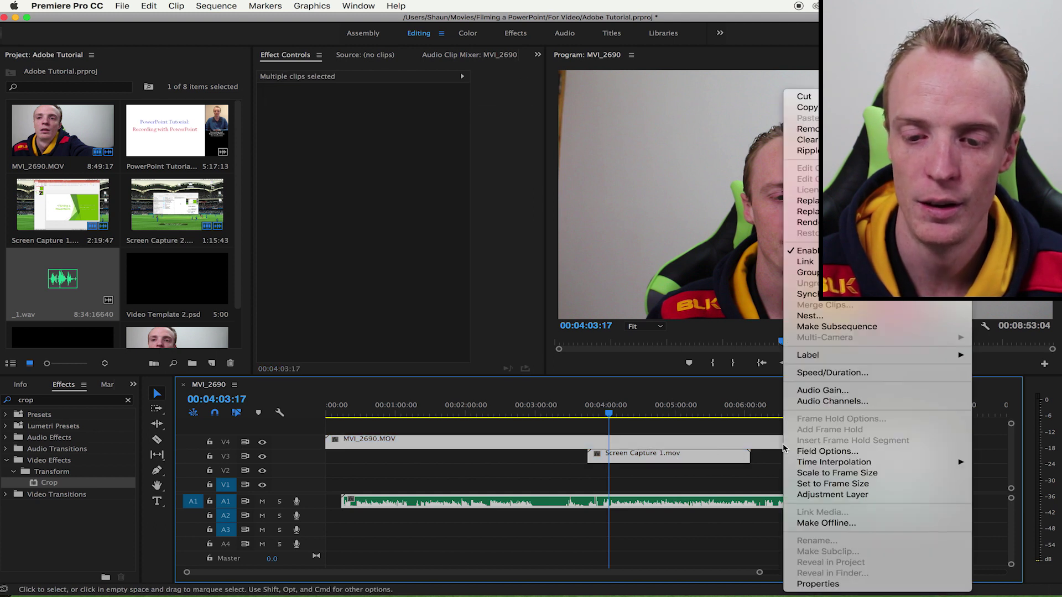
left_click(815, 263)
left_click_drag(654, 444, 655, 458)
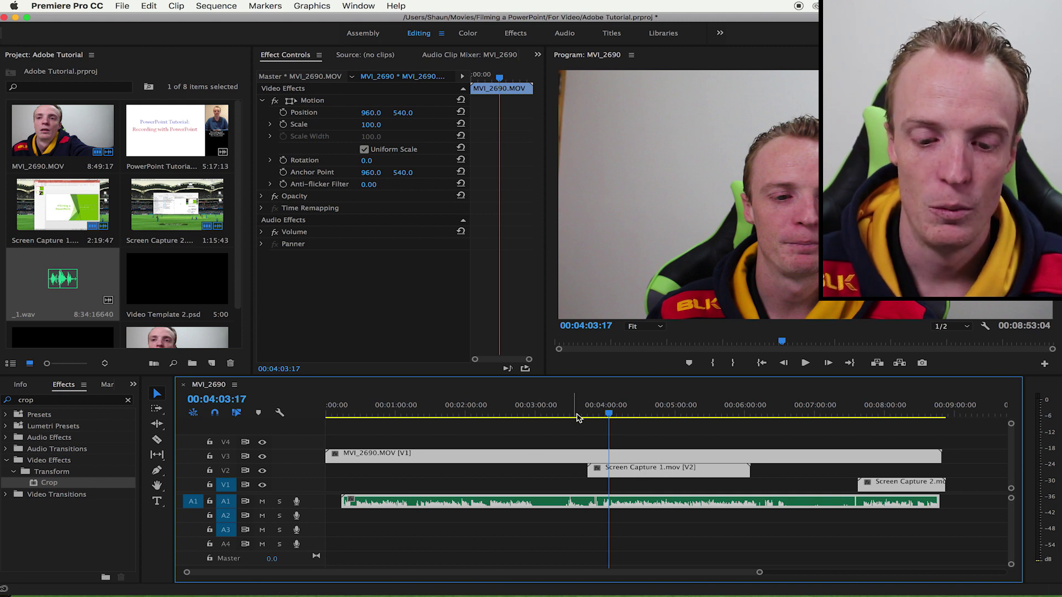
Split the linked MVI_2690.MOV clip at the start and end of Screen Capture 1
left_click(430, 415)
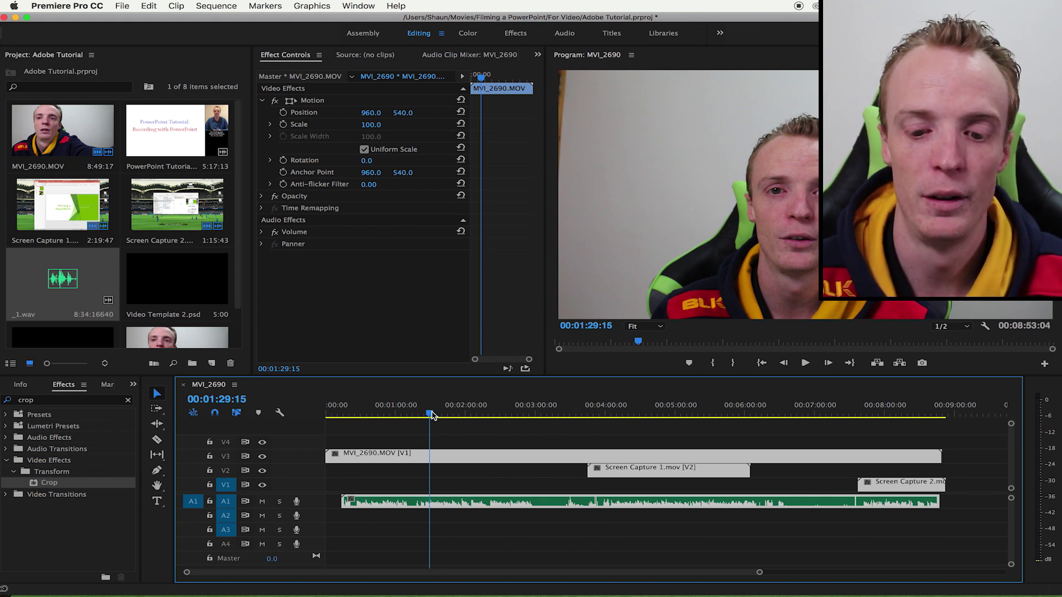
left_click(607, 414)
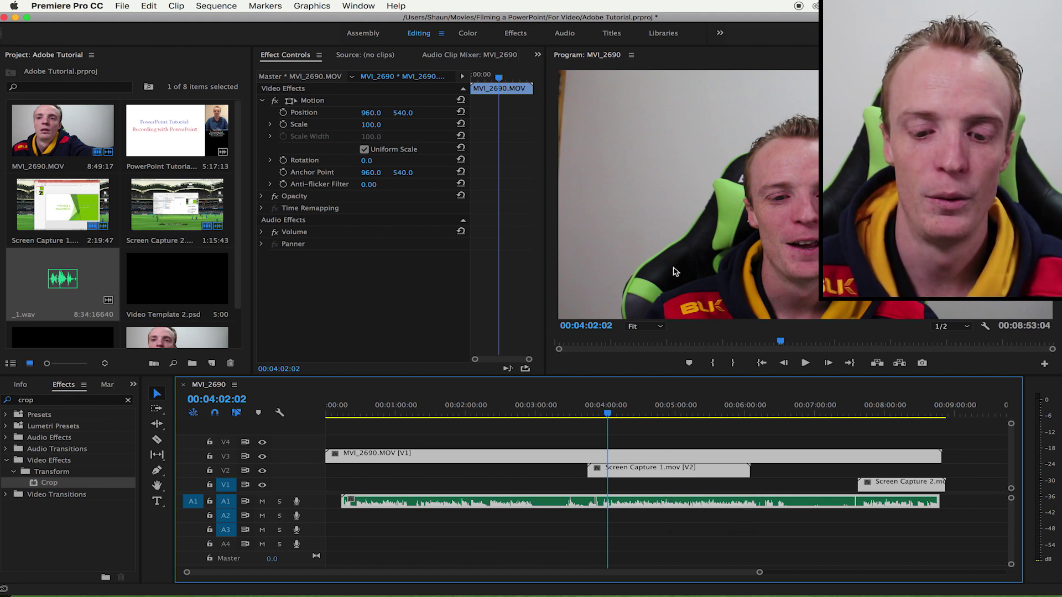
key("c")
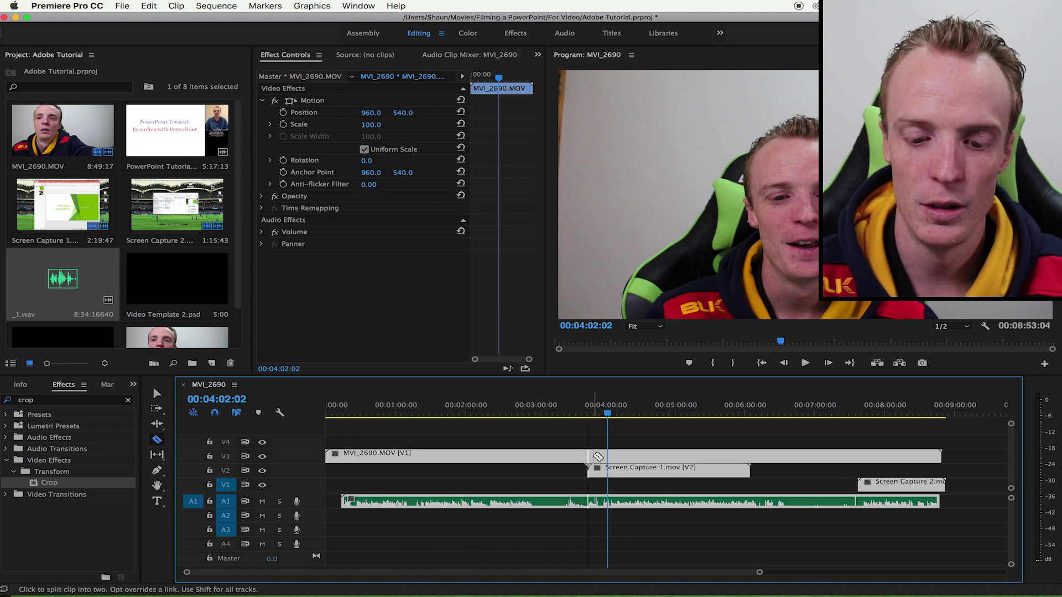
left_click(589, 456)
left_click(749, 455)
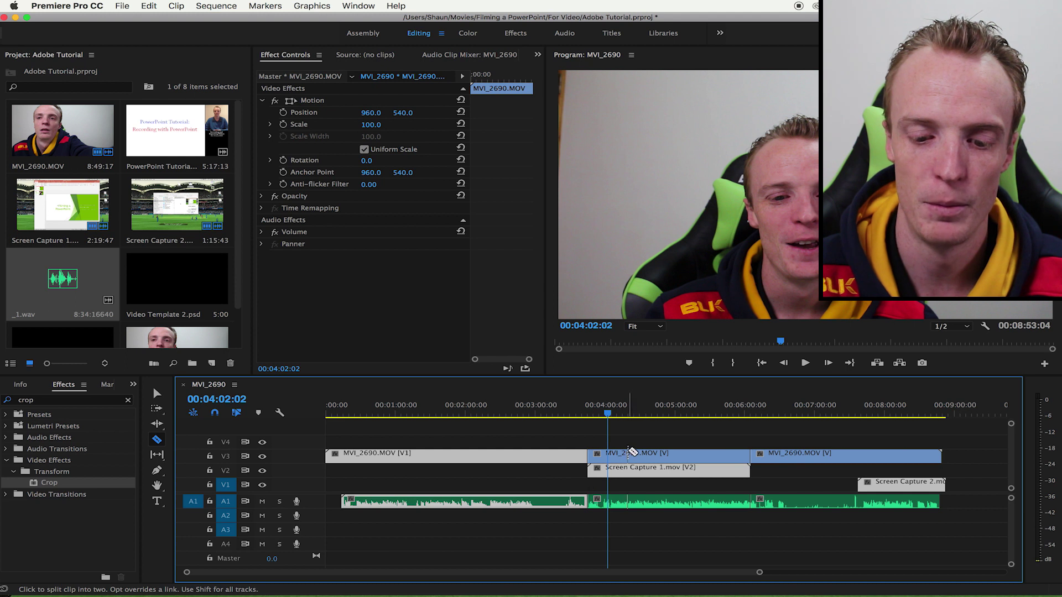
key("v")
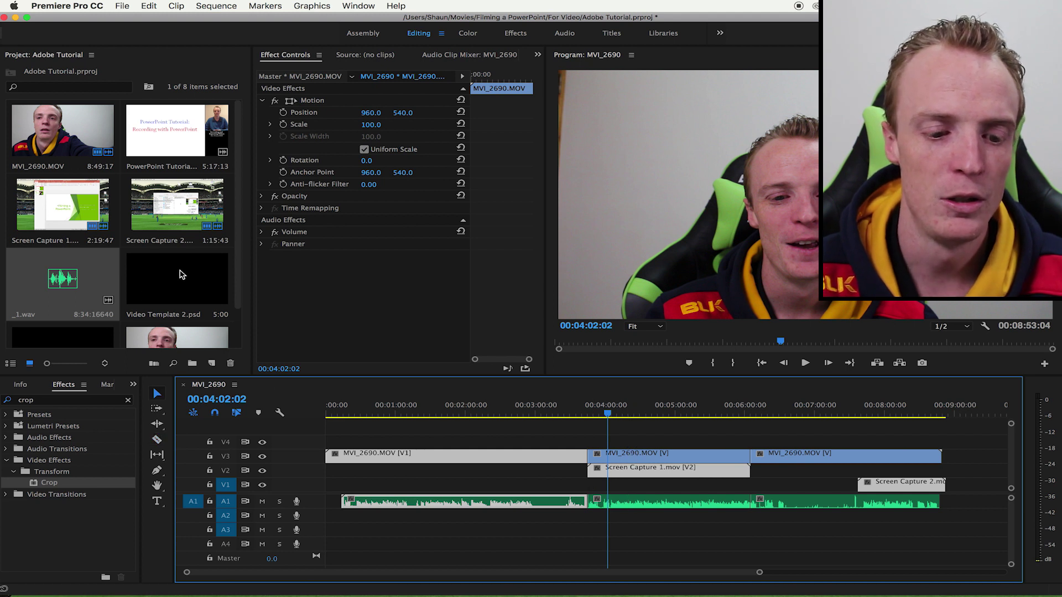
Try the Video Template.psd overlay on V4 above the start of Screen Capture 1 and delete it
scroll(182, 274, "down", 2)
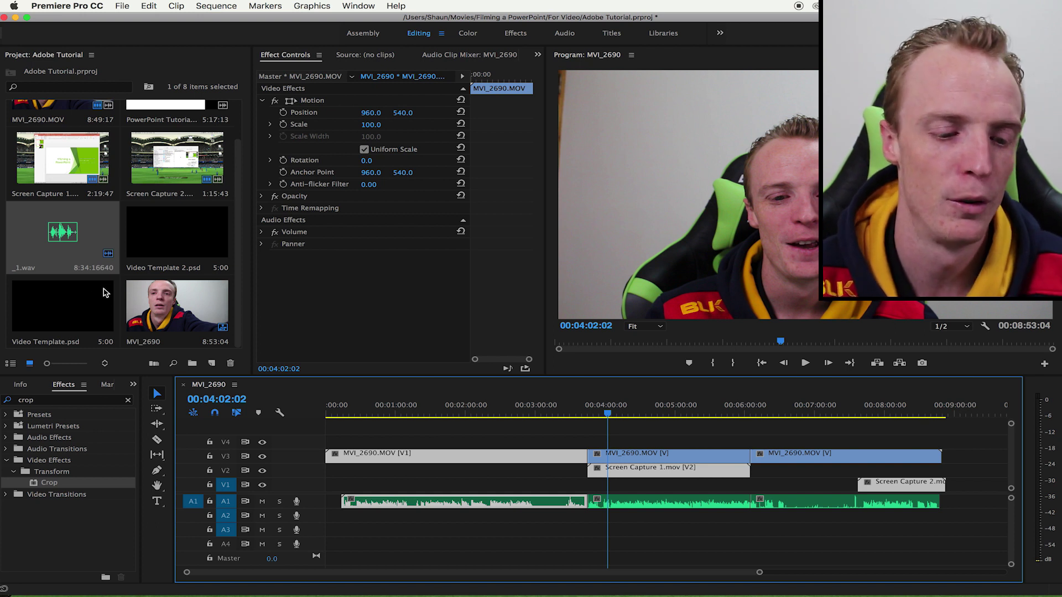
left_click_drag(71, 299, 649, 442)
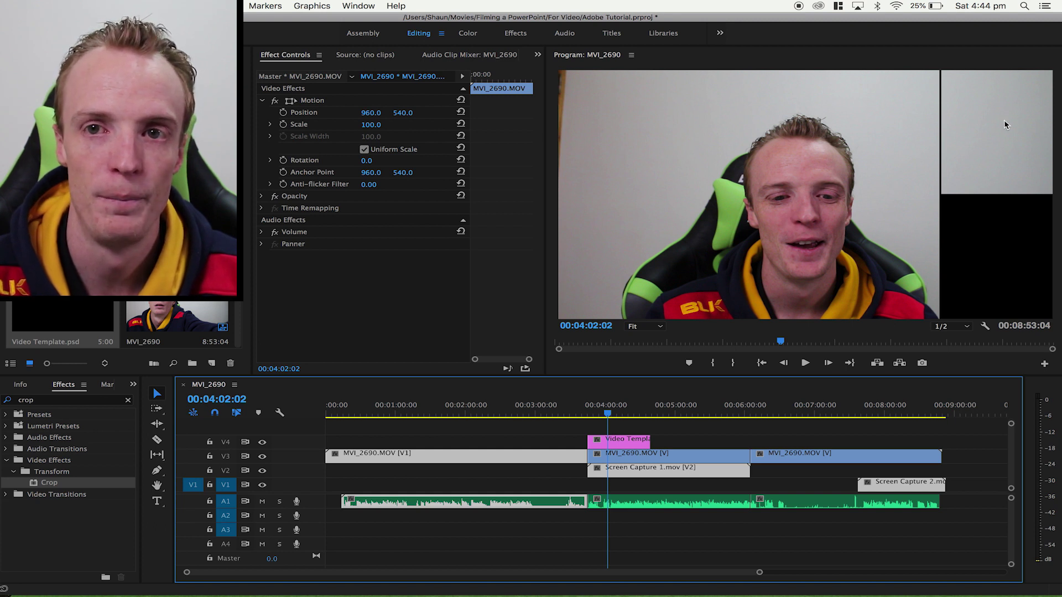
left_click(638, 442)
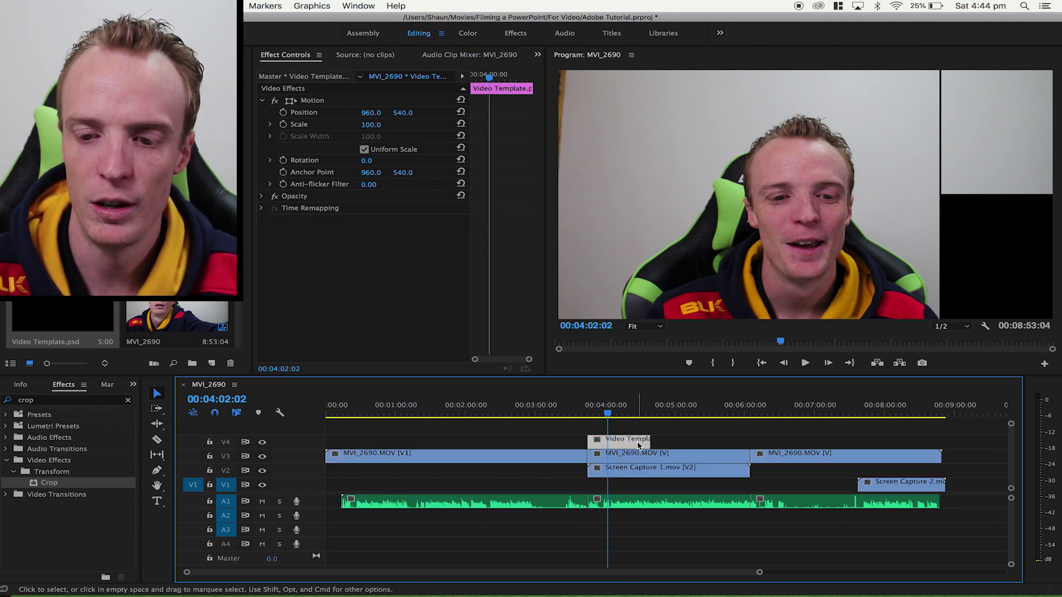
key("Delete")
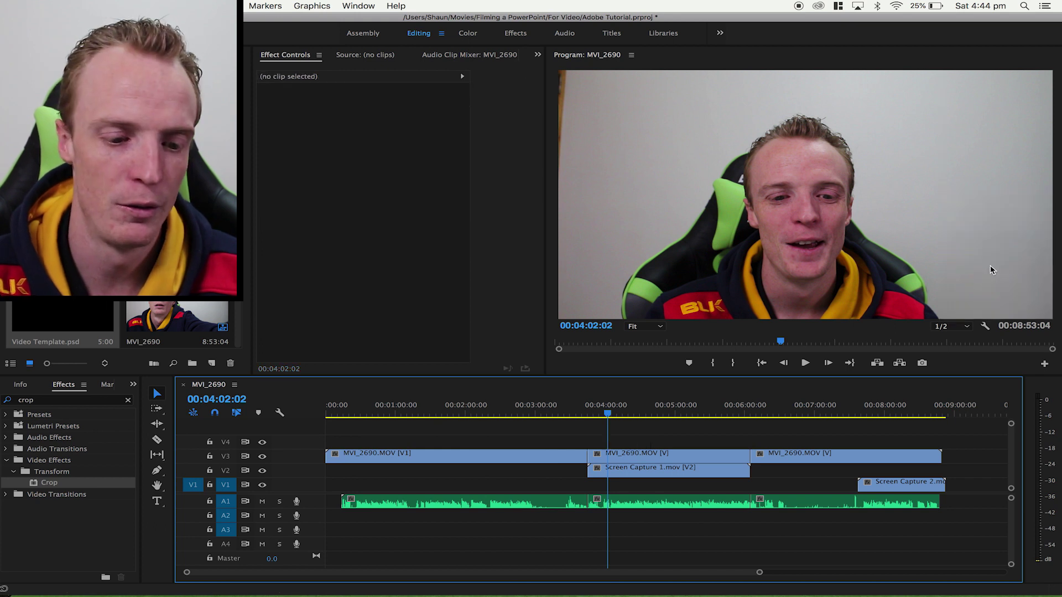
Overlay Video Template 2.psd on V4 across the full length of Screen Capture 1
left_click_drag(63, 318, 755, 455)
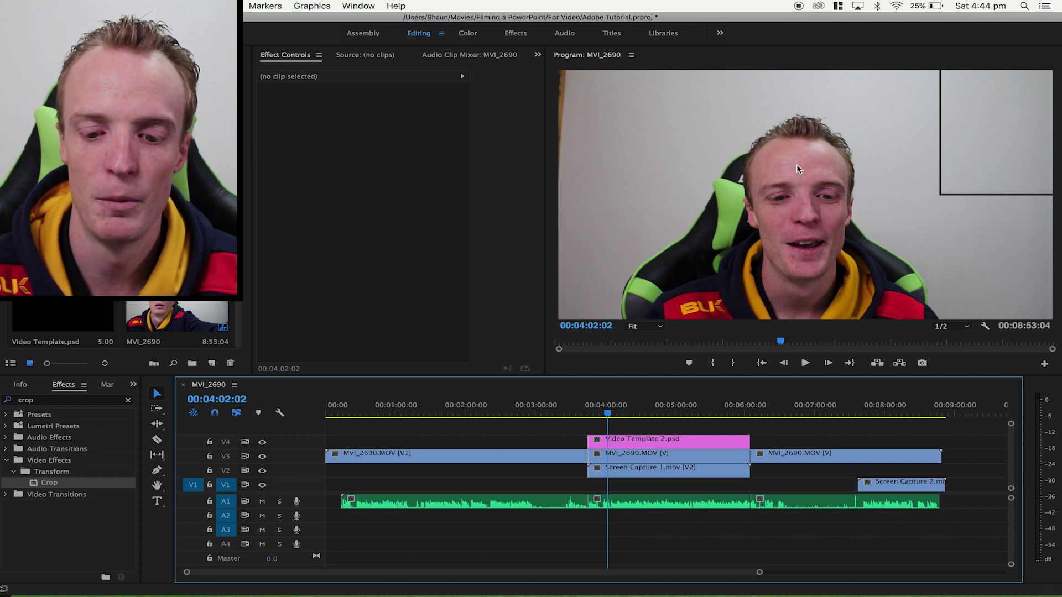
Scale the middle MVI_2690.MOV clip on V3 to 55 and position it at 1724, 245 inside the template's corner frame
left_click(639, 459)
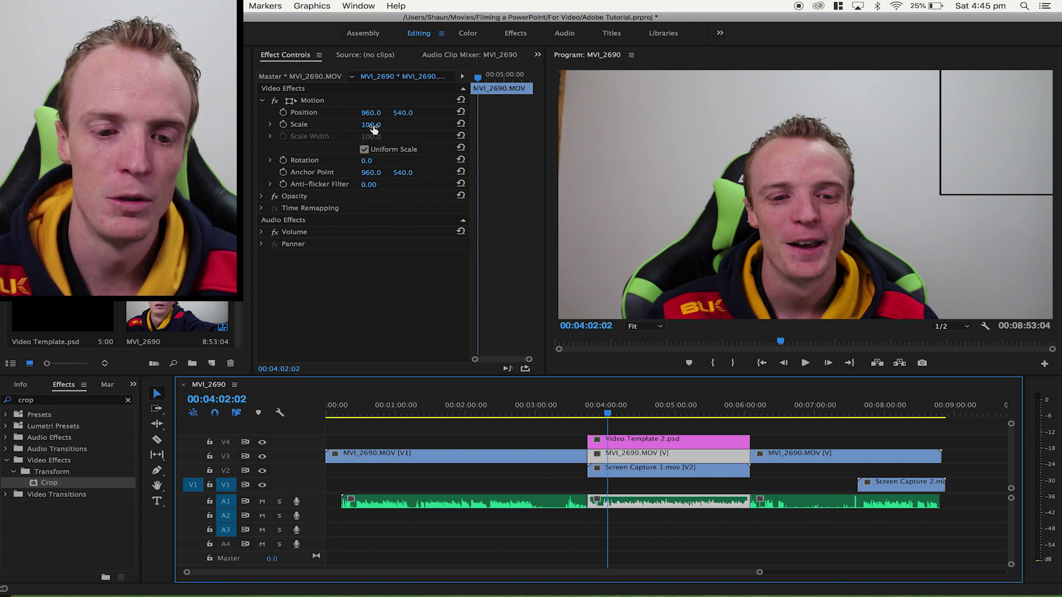
left_click_drag(374, 128, 349, 127)
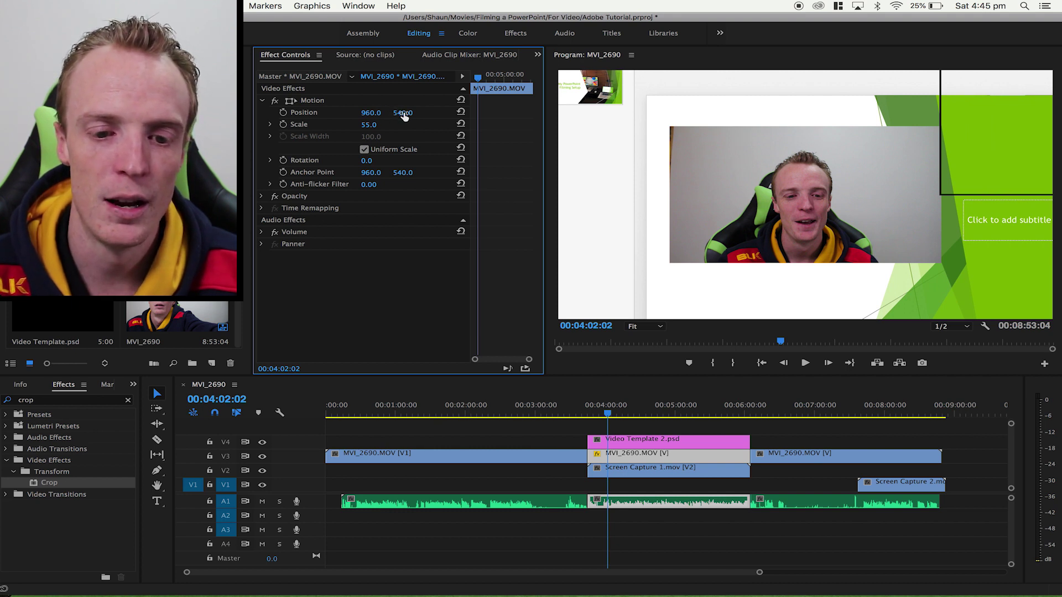
left_click_drag(402, 112, 389, 113)
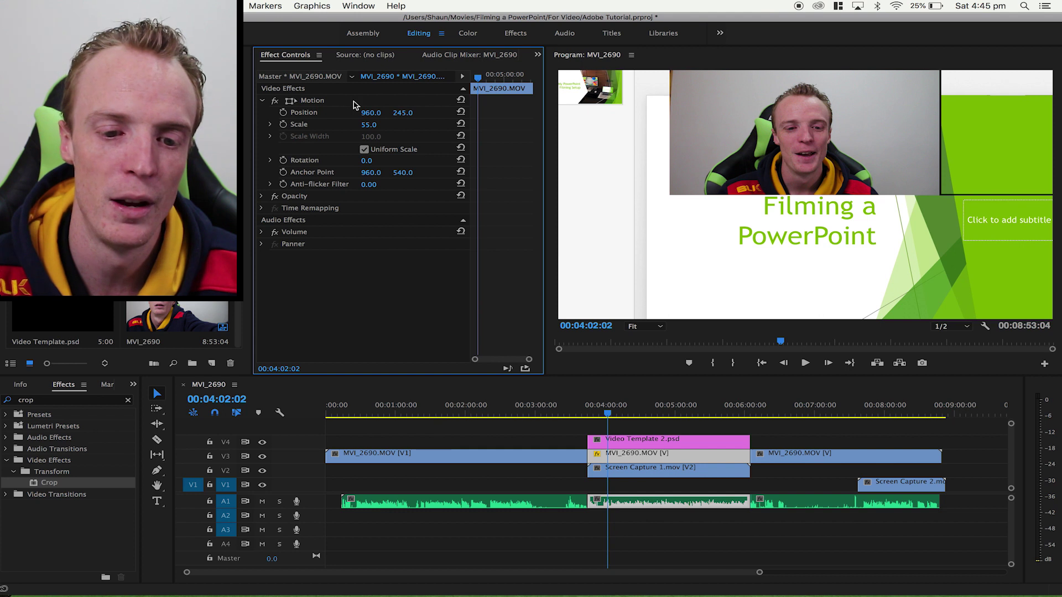
left_click_drag(370, 112, 792, 112)
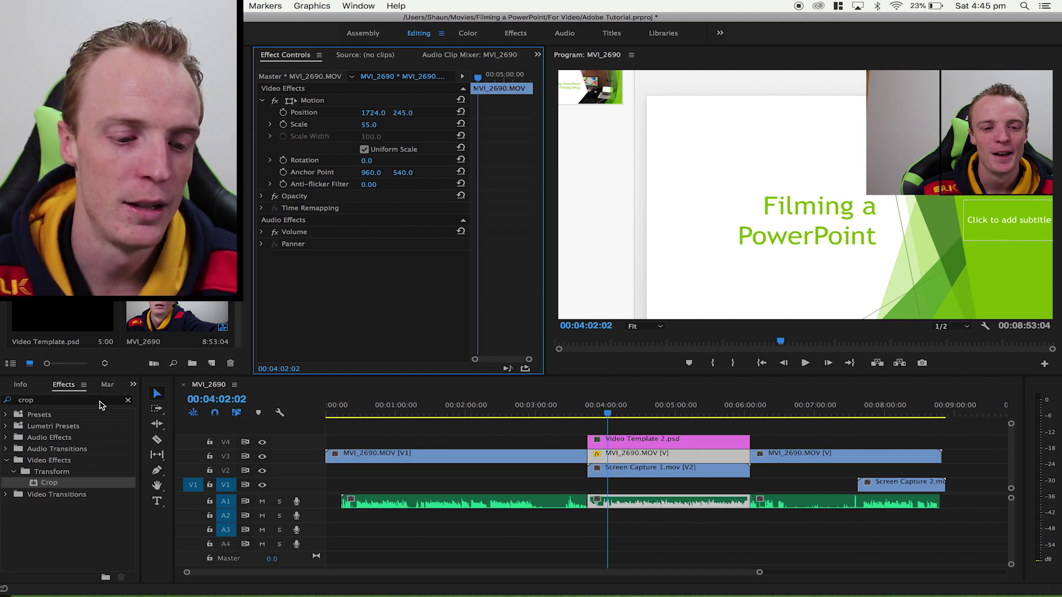
Find the Crop effect and apply it to the middle MVI_2690.MOV clip
key("super+s")
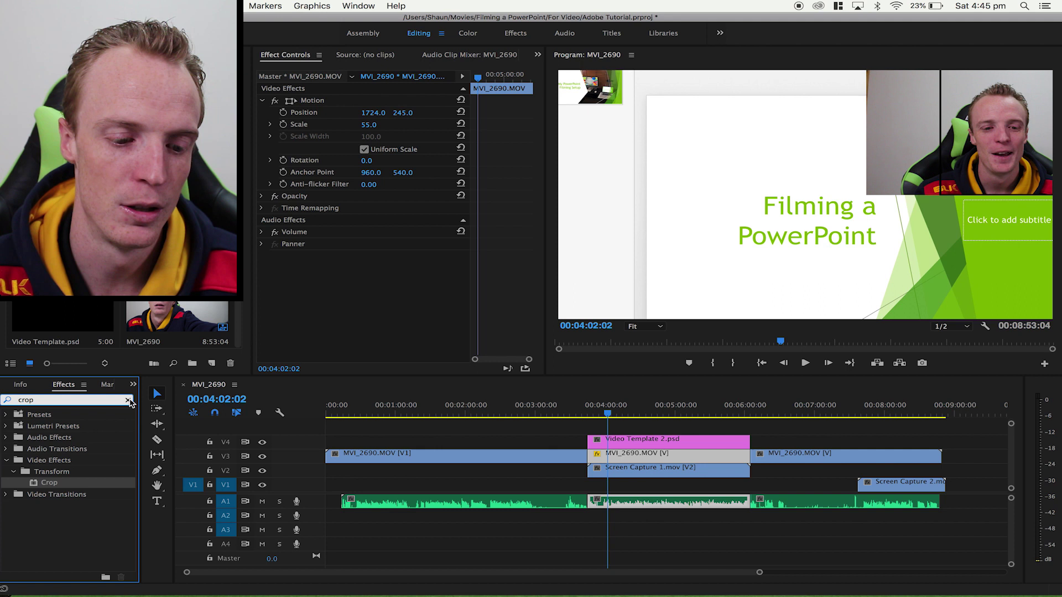
left_click(128, 400)
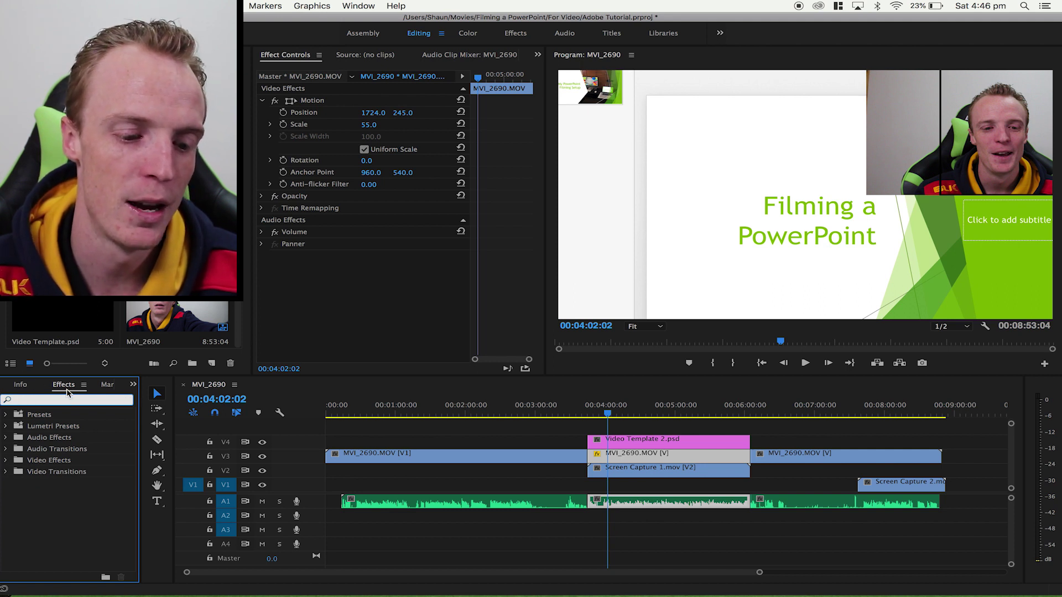
type("crop")
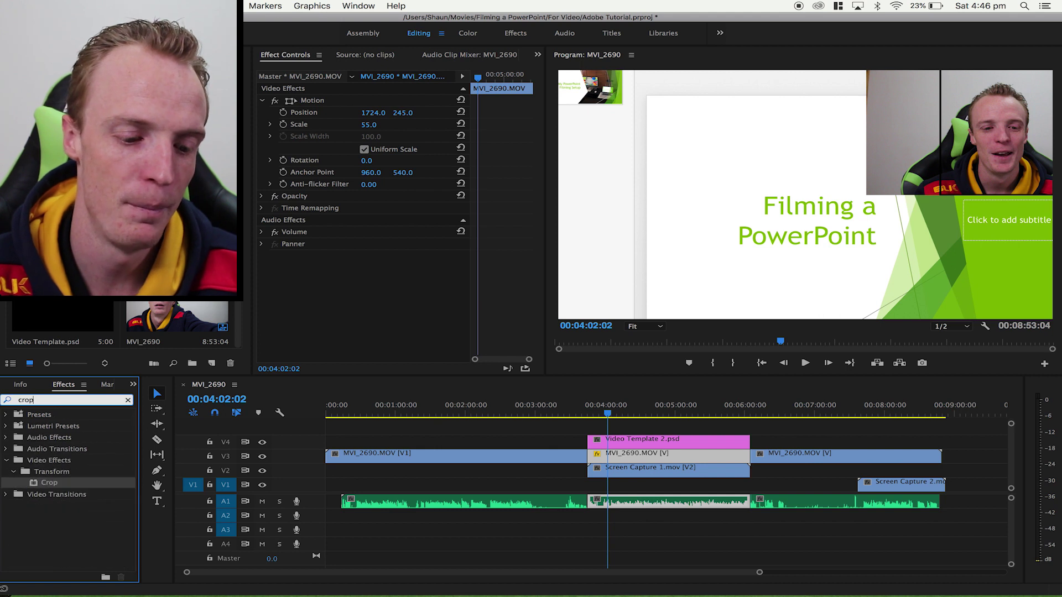
left_click_drag(48, 483, 344, 302)
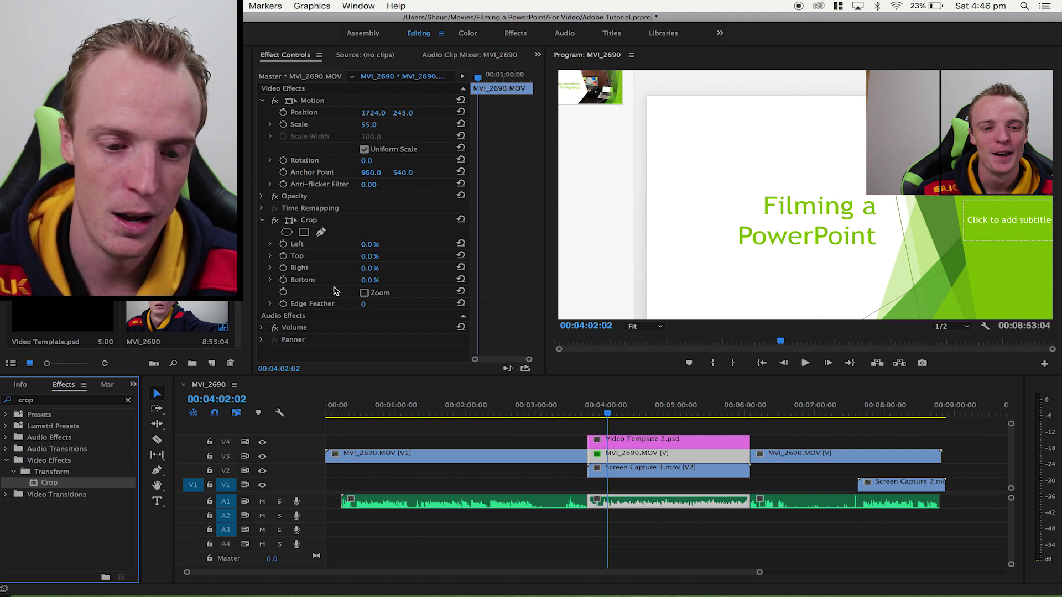
Set the left crop of the middle MVI_2690.MOV clip to 27% and play back the framed result
left_click(369, 244)
left_click(409, 247)
left_click_drag(369, 244, 440, 244)
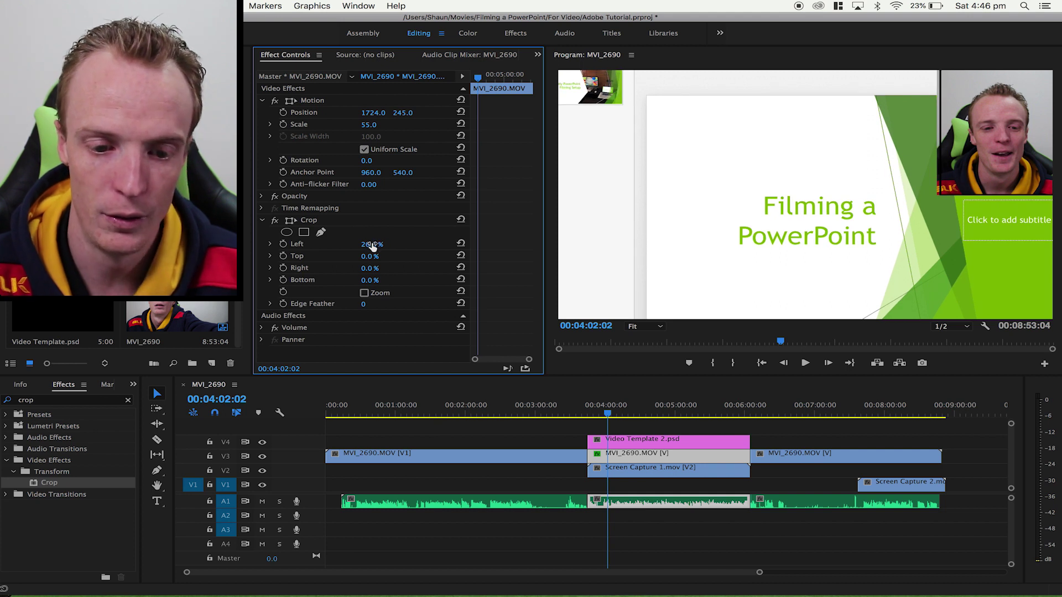
left_click(376, 244)
type("27")
key("Return")
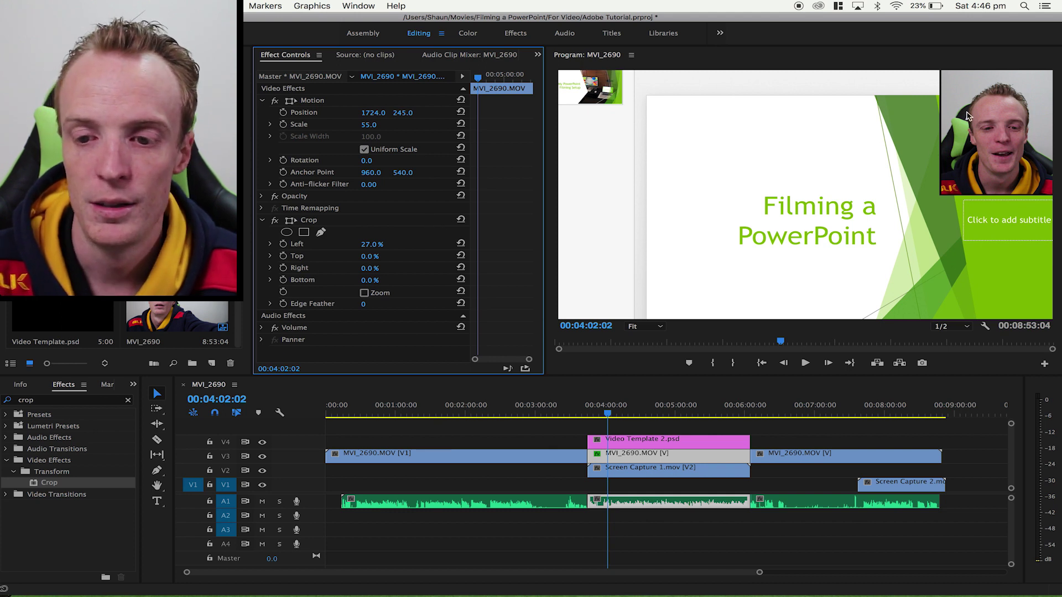
left_click(610, 416)
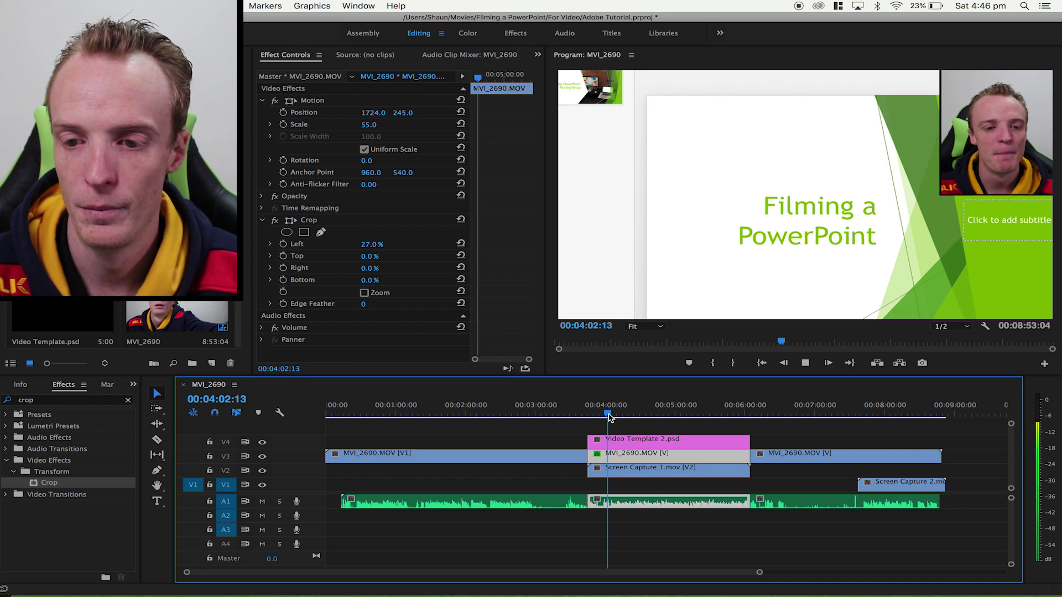
key("space")
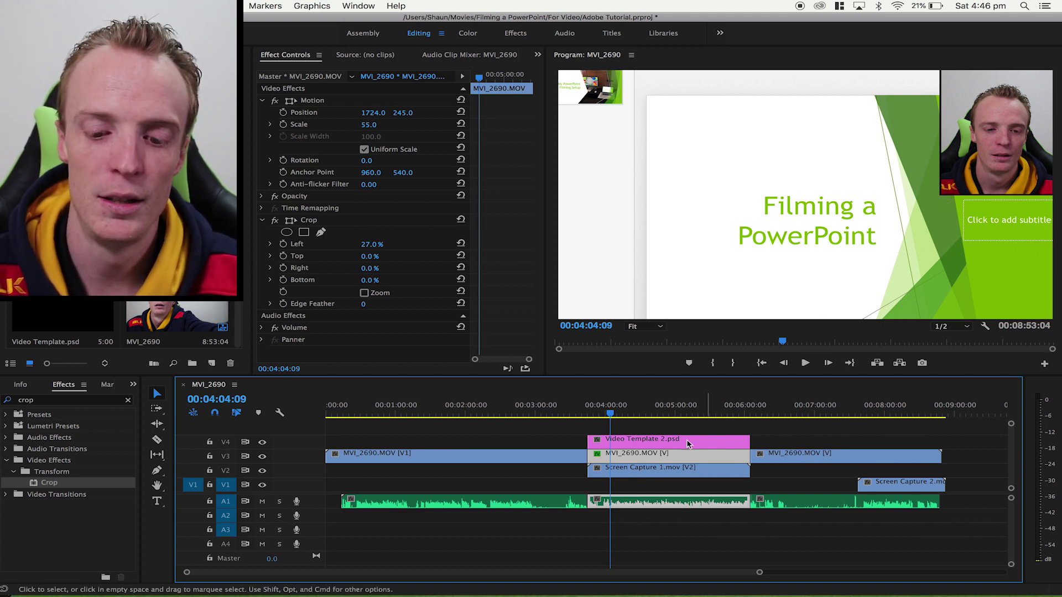
left_click(638, 473)
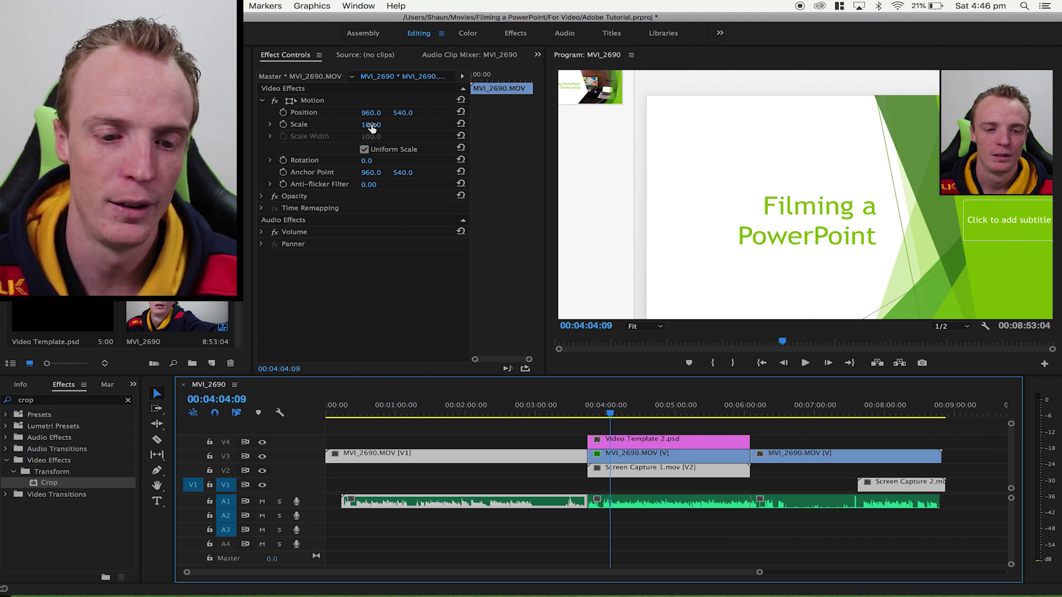
left_click_drag(373, 127, 354, 127)
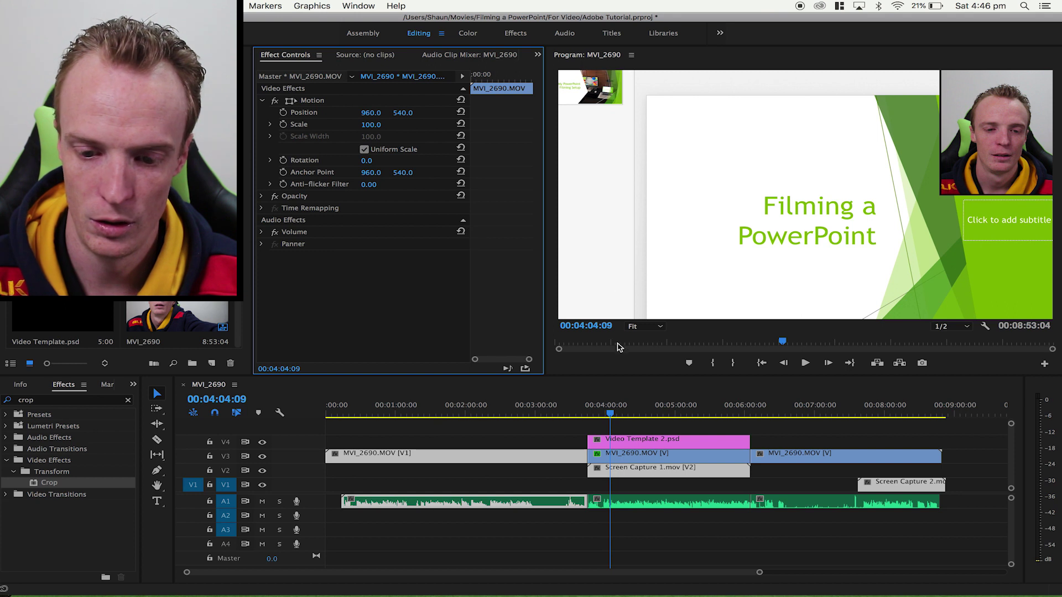
left_click(695, 425)
Unlink Screen Capture 1 from the first MVI_2690.MOV clip, Screen Capture 2 and the audio
left_click(675, 474)
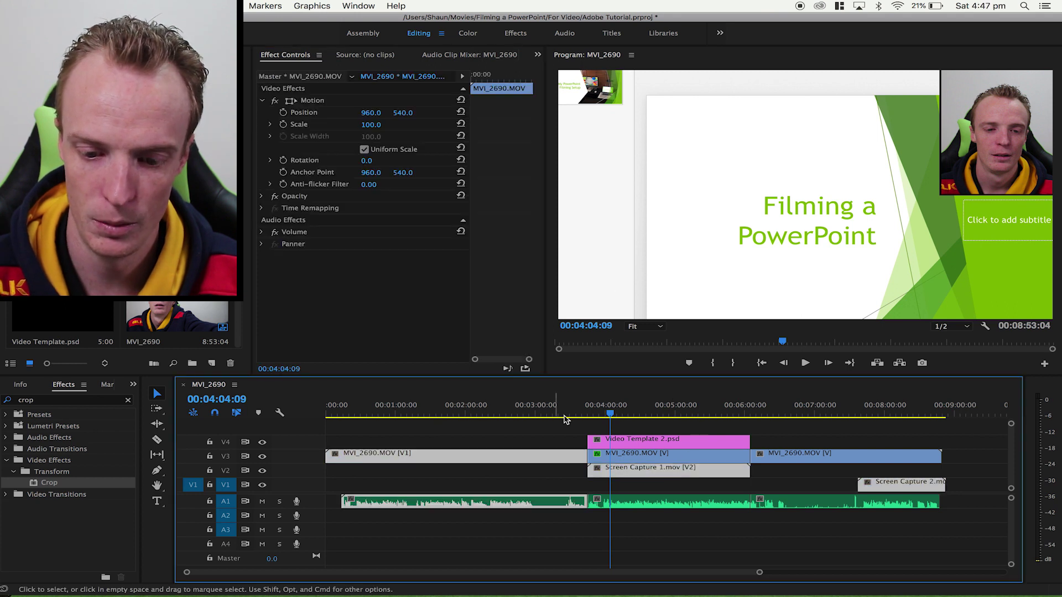
right_click(652, 477)
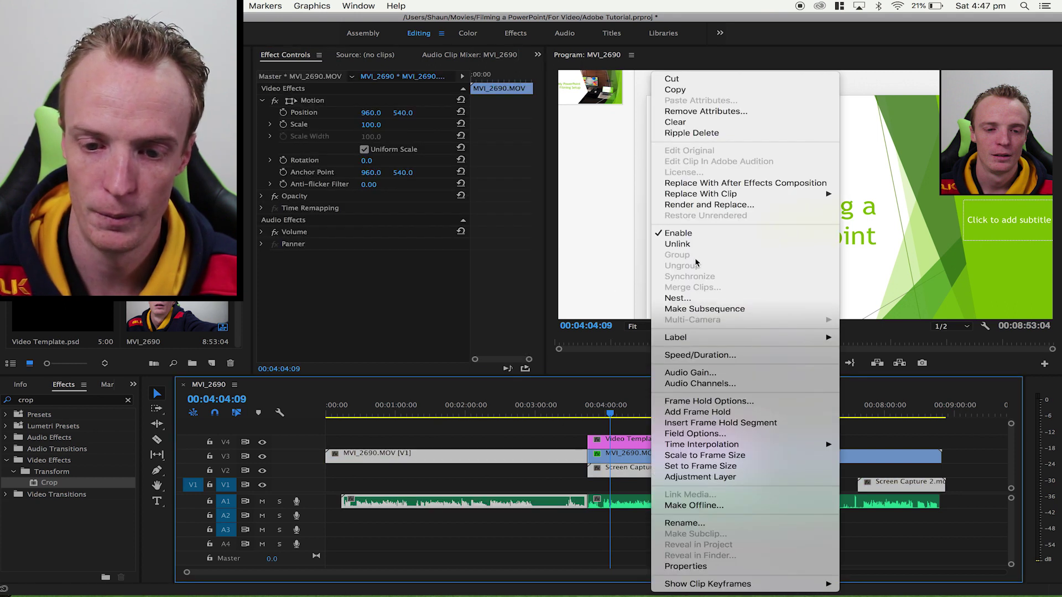
left_click(696, 248)
Disable uniform scaling on Screen Capture 1, set its scale height to 51.5 and width to 57.5, and play back the result
left_click(649, 473)
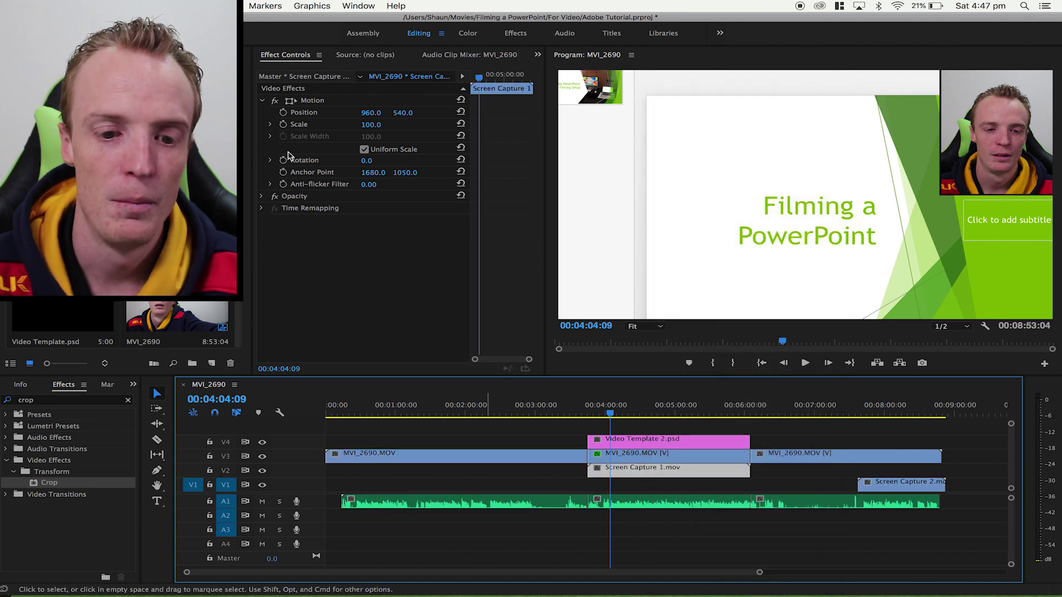
mouse_move(371, 125)
left_mouse_down()
mouse_move(340, 125)
mouse_move(377, 126)
left_mouse_up()
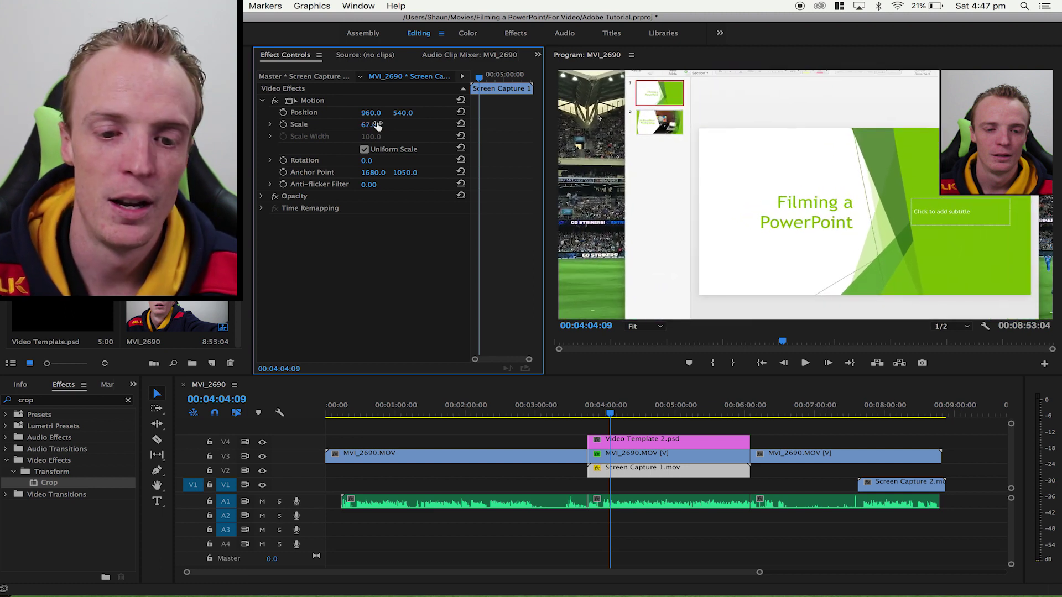
left_click(365, 149)
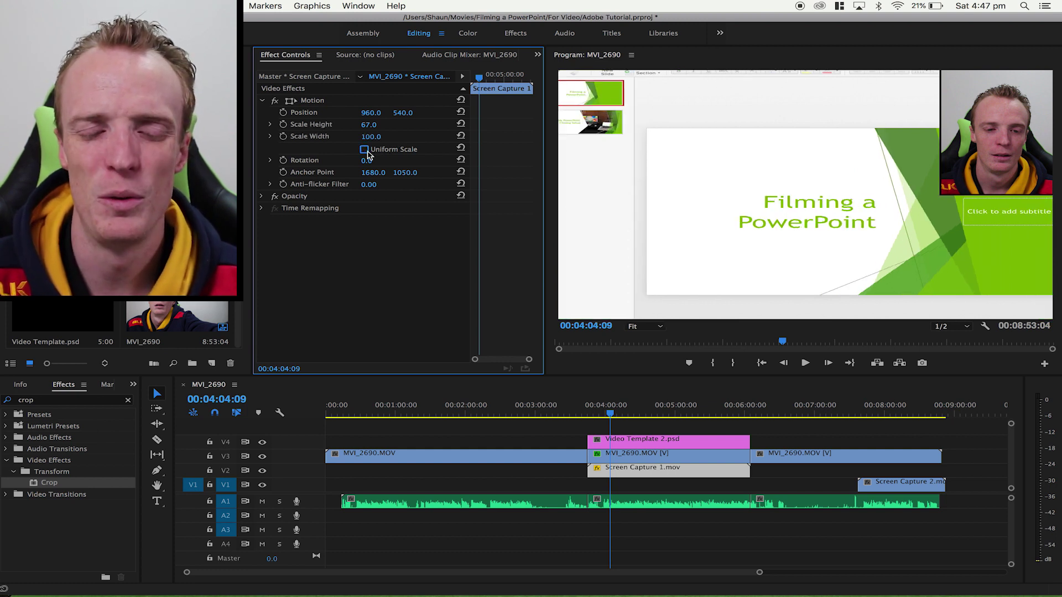
left_click(371, 124)
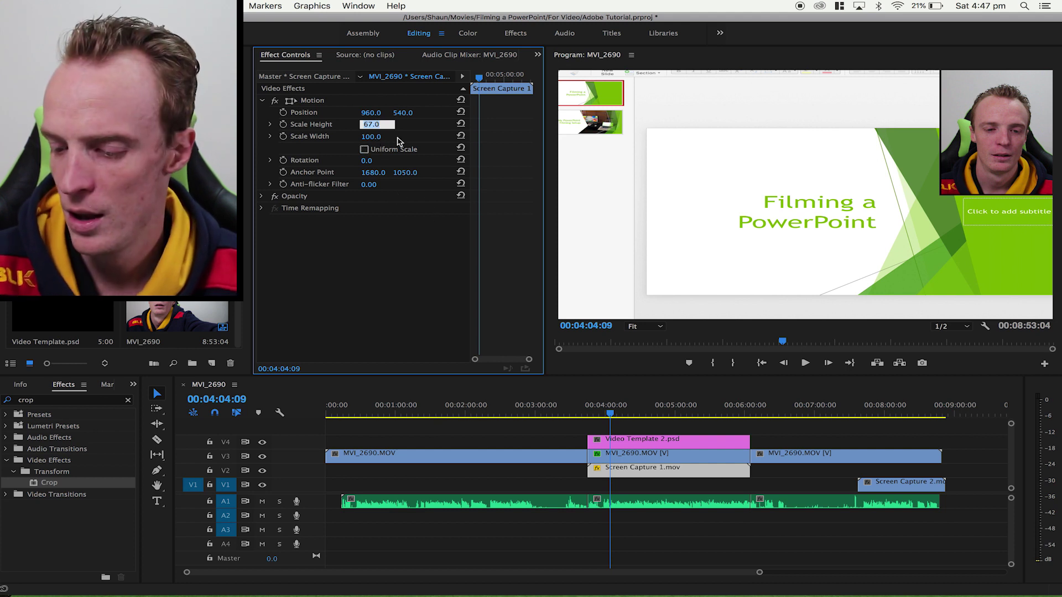
type("51.5")
key("Return")
left_click(376, 136)
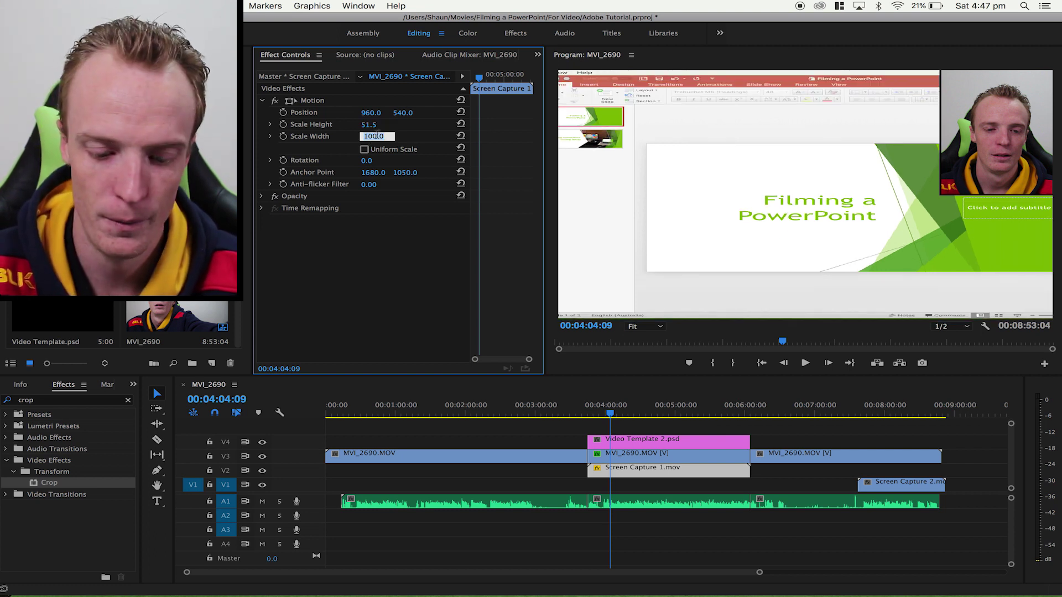
type("57.5")
key("Return")
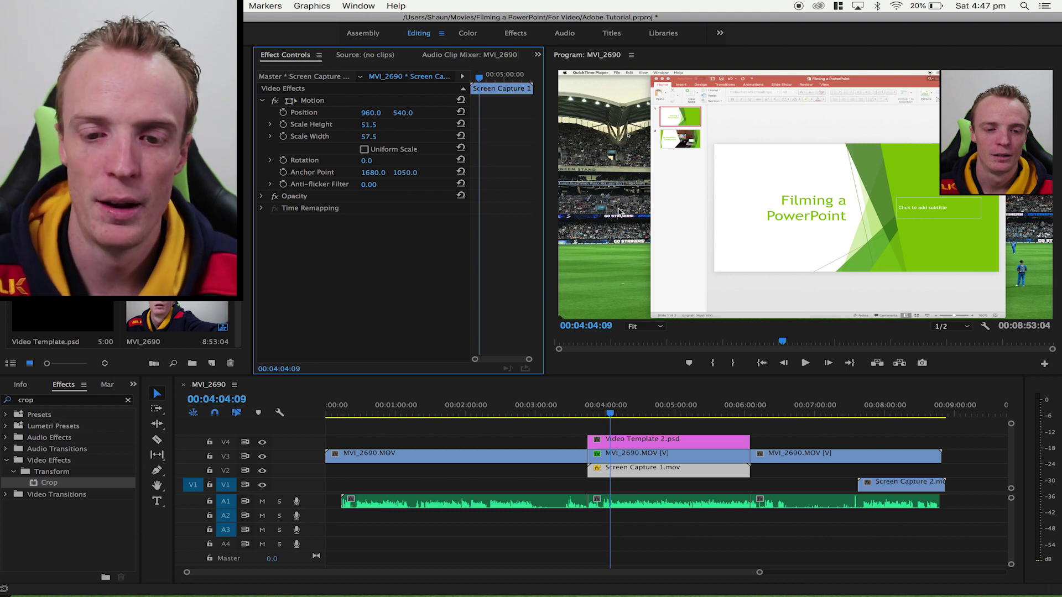
key("space")
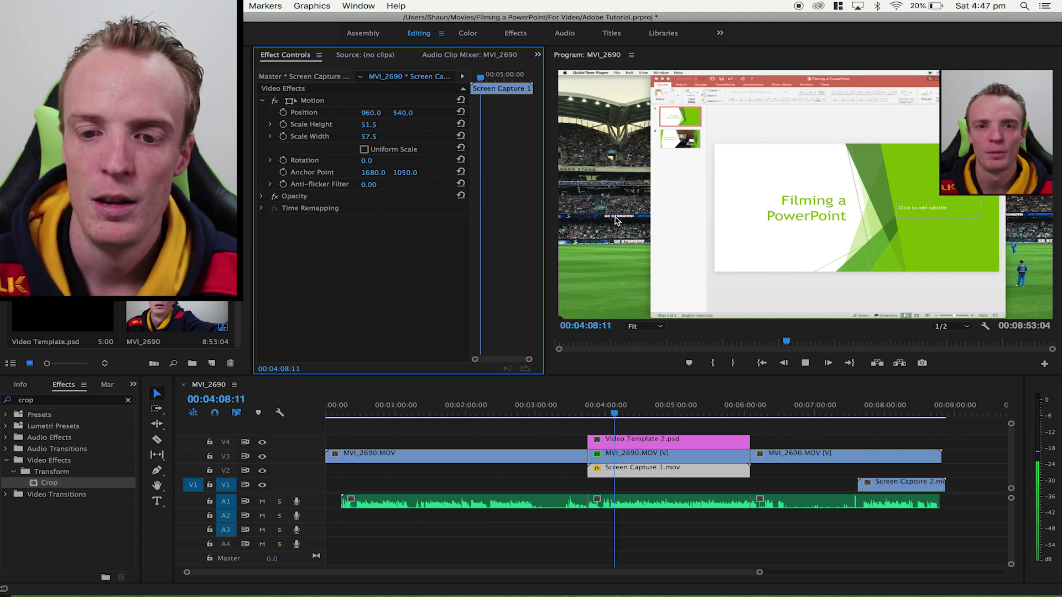
key("space")
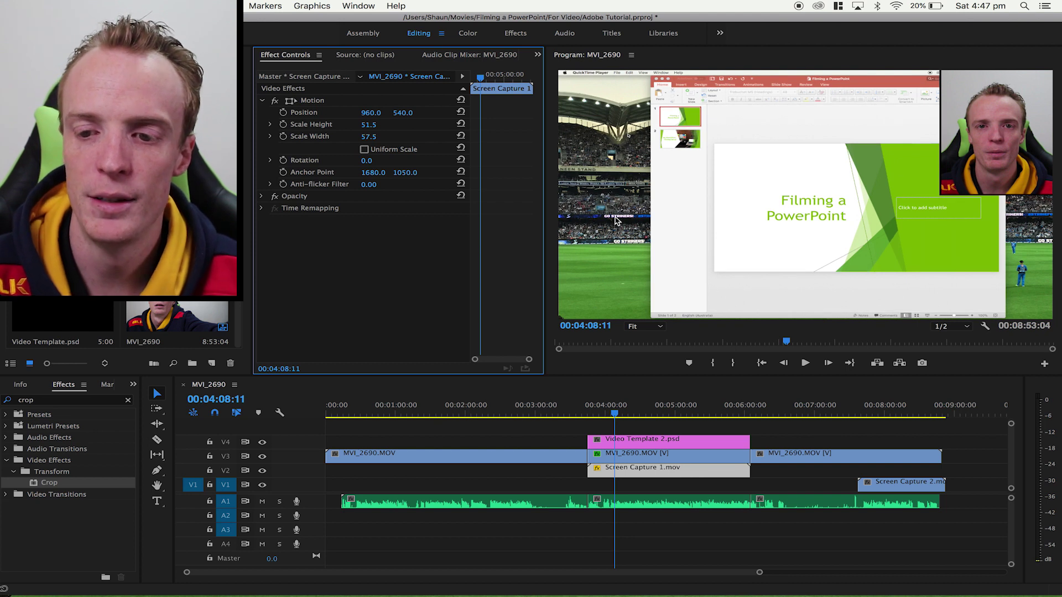